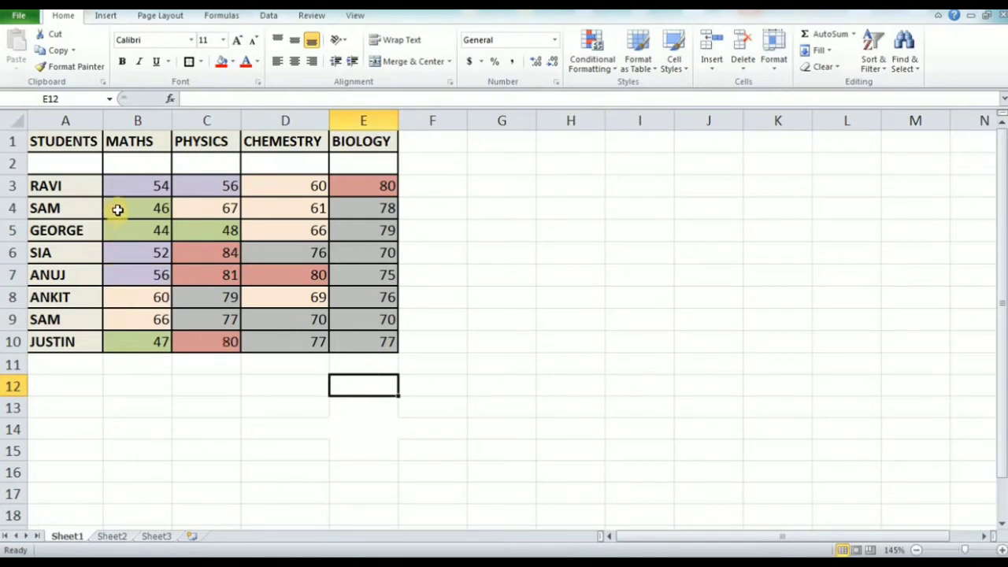
{"action": "left_click_drag", "start_coordinate": [321, 321], "coordinate": [244, 296]}
{"action": "left_click", "coordinate": [244, 296]}
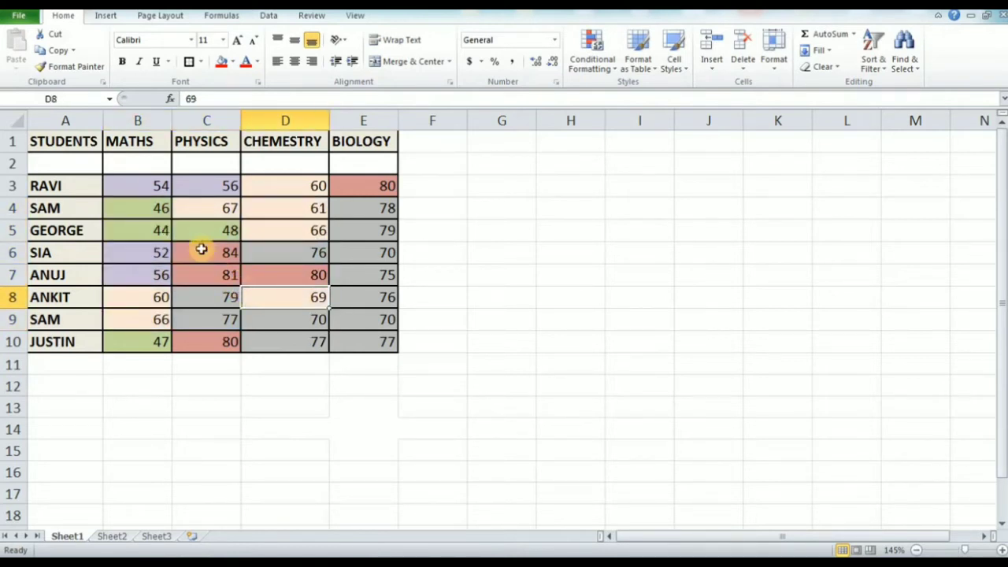
{"action": "left_click_drag", "start_coordinate": [205, 253], "coordinate": [210, 293]}
{"action": "left_click", "coordinate": [207, 281]}
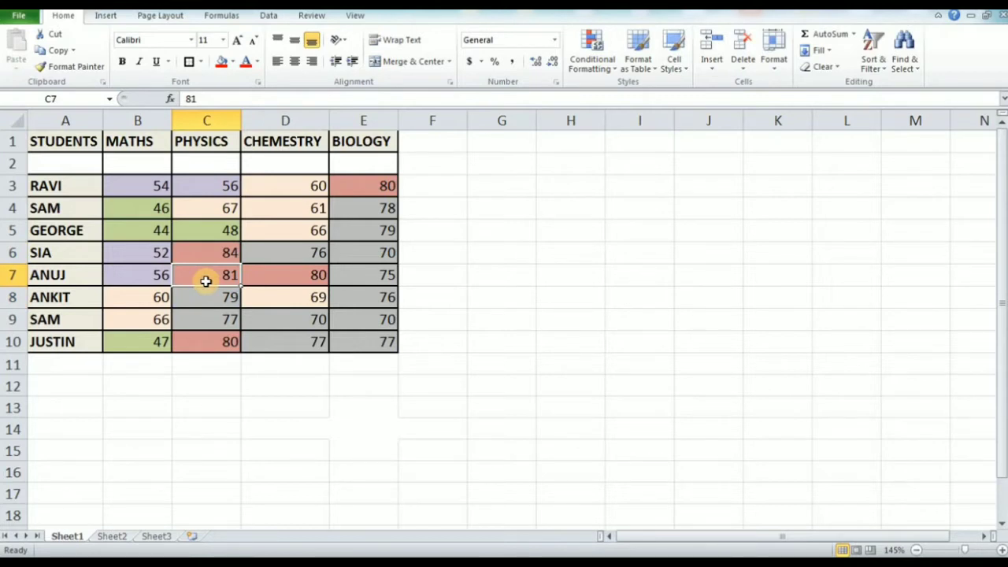
{"action": "left_click", "coordinate": [221, 342]}
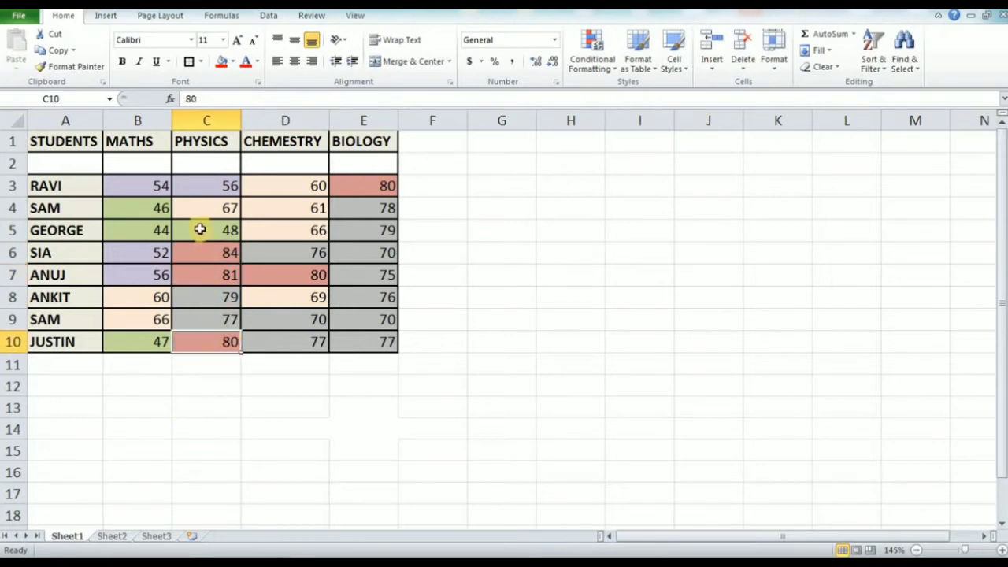
{"action": "left_click_drag", "start_coordinate": [165, 208], "coordinate": [286, 331]}
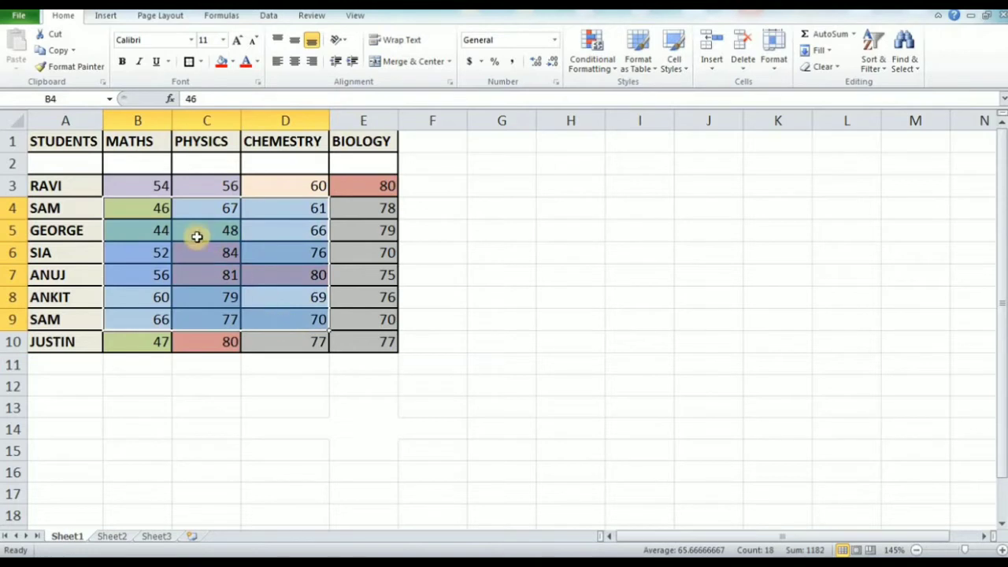
{"action": "left_click", "coordinate": [198, 232]}
{"action": "mouse_move", "coordinate": [204, 269]}
{"action": "left_mouse_down"}
{"action": "mouse_move", "coordinate": [214, 295]}
{"action": "mouse_move", "coordinate": [196, 254]}
{"action": "mouse_move", "coordinate": [202, 275]}
{"action": "left_mouse_up"}
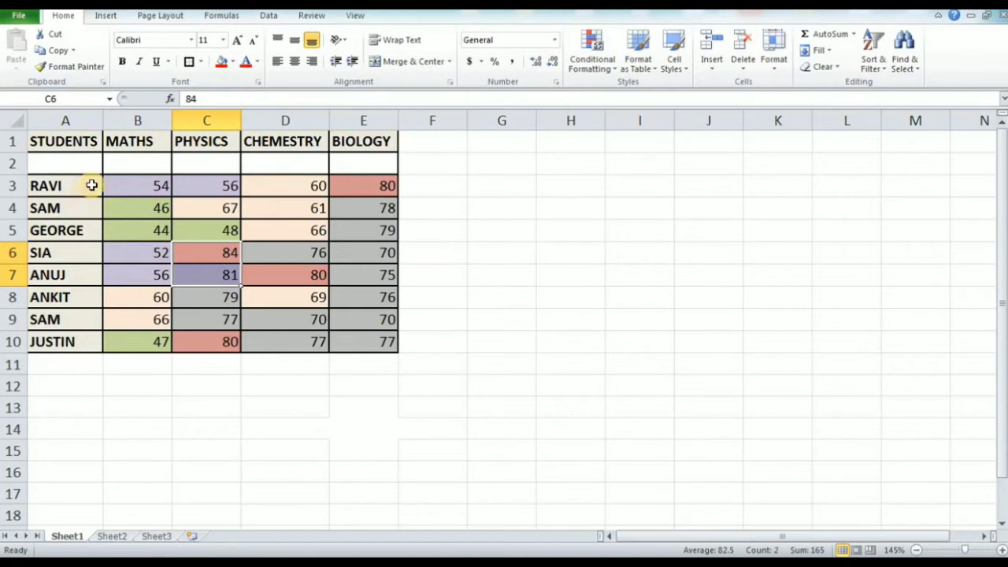
{"action": "left_click", "coordinate": [91, 185]}
{"action": "left_click", "coordinate": [92, 209]}
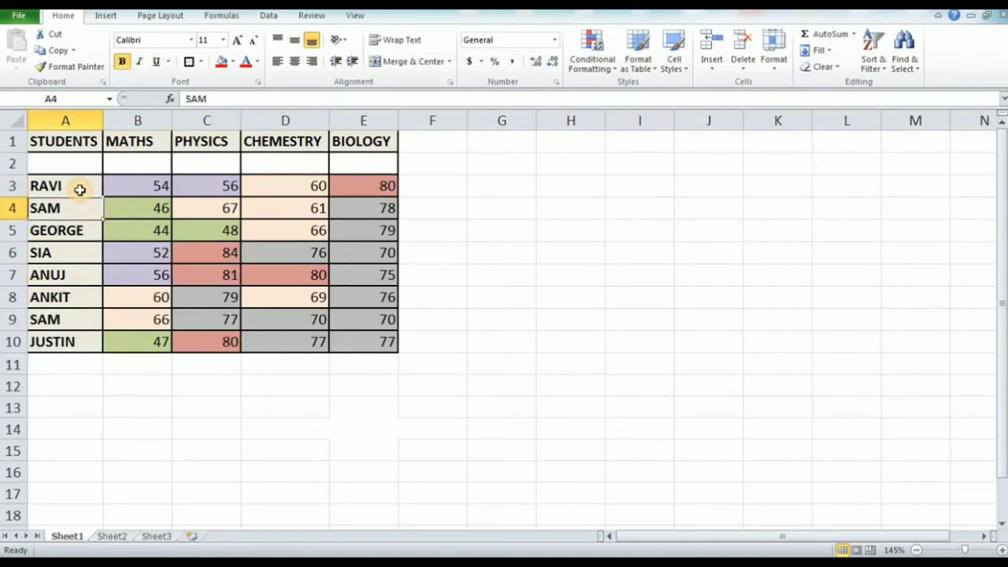
{"action": "left_click", "coordinate": [50, 186]}
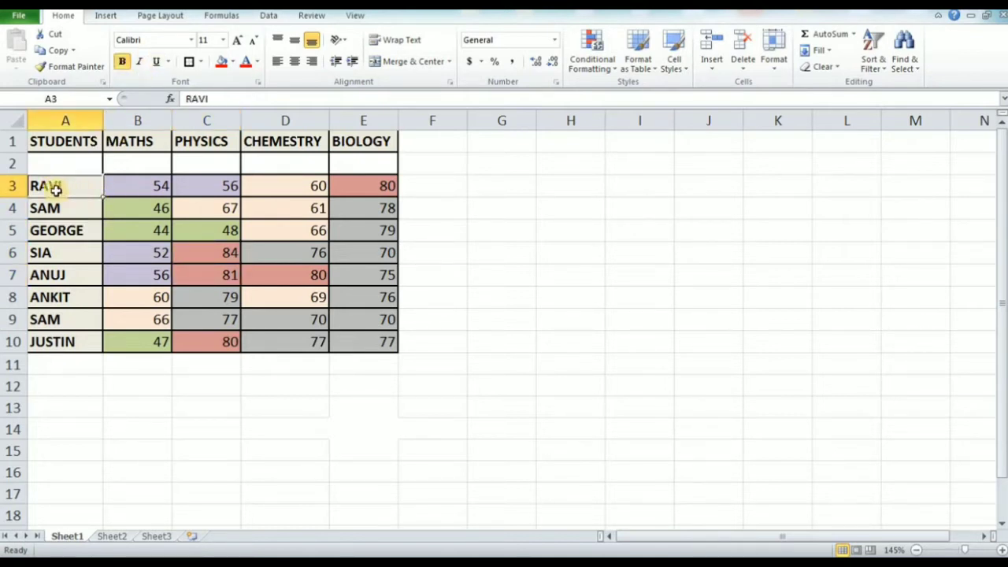
{"action": "left_click", "coordinate": [69, 202]}
{"action": "left_click", "coordinate": [55, 191]}
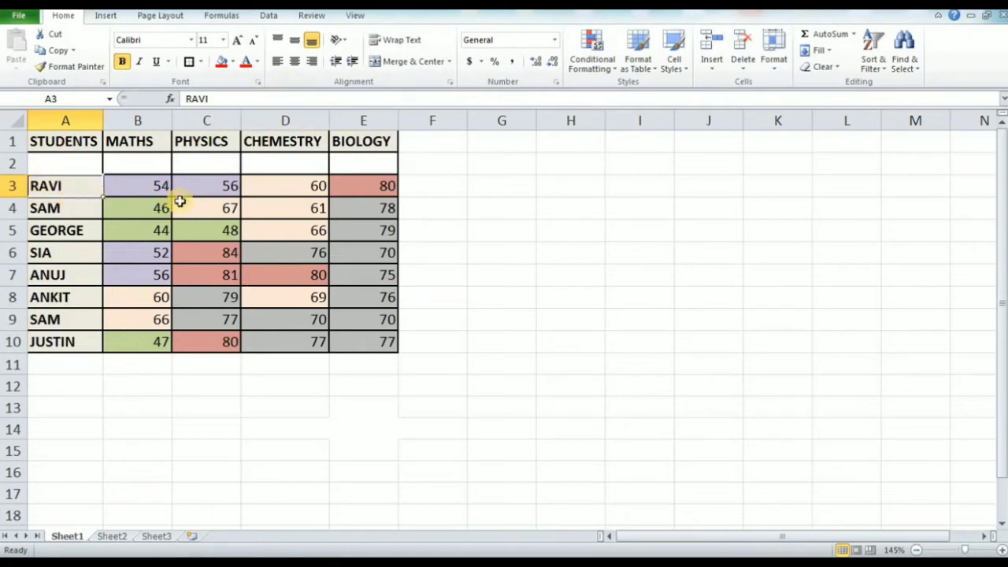
{"action": "left_click", "coordinate": [84, 213]}
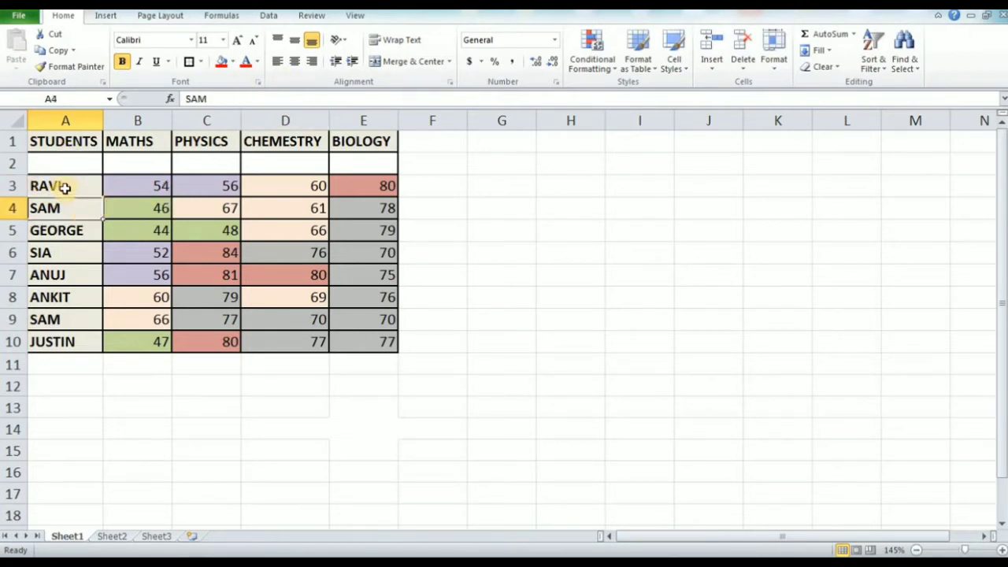
{"action": "left_click_drag", "start_coordinate": [64, 187], "coordinate": [139, 218]}
{"action": "left_click", "coordinate": [157, 226]}
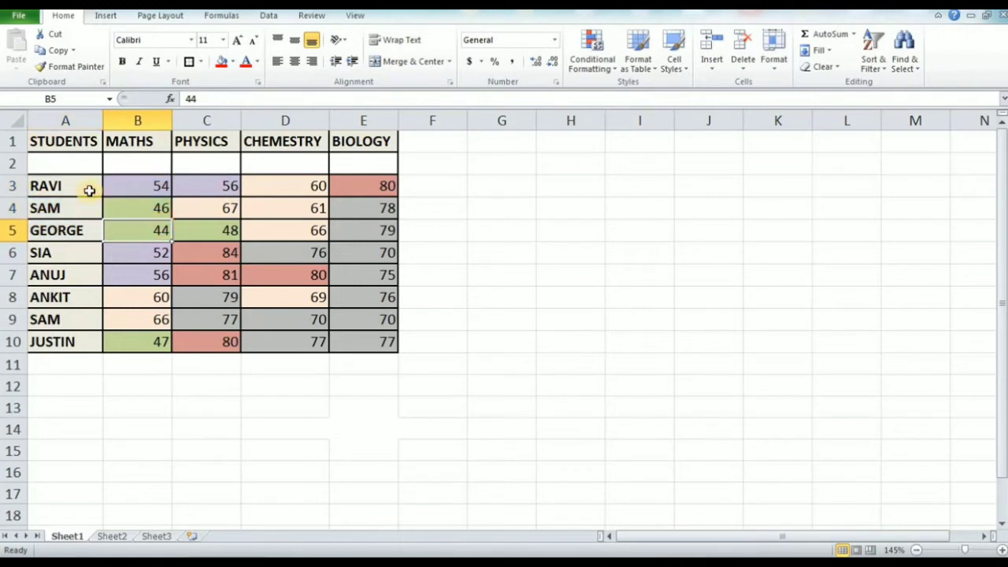
{"action": "left_click_drag", "start_coordinate": [86, 189], "coordinate": [186, 230]}
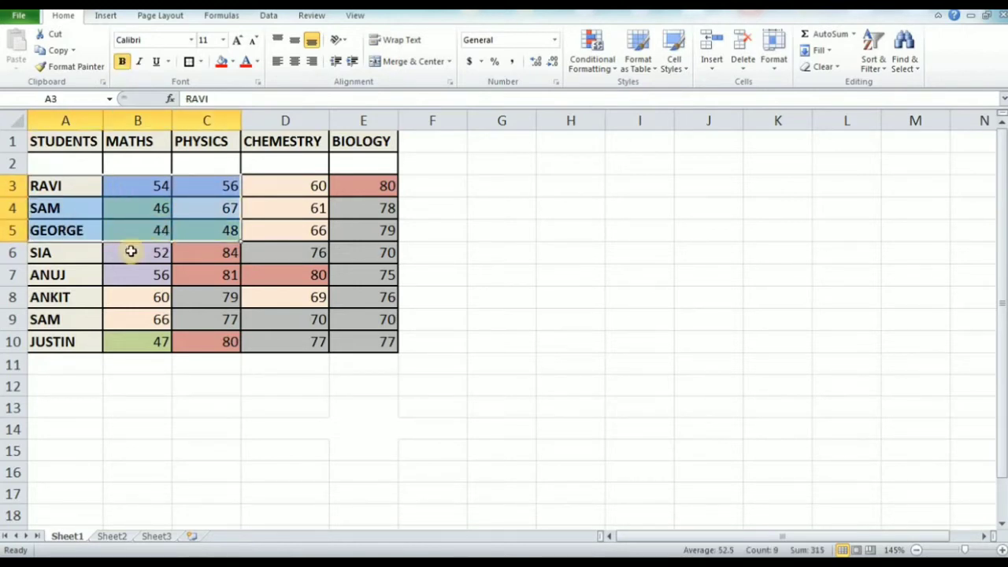
{"action": "left_click_drag", "start_coordinate": [216, 298], "coordinate": [359, 334]}
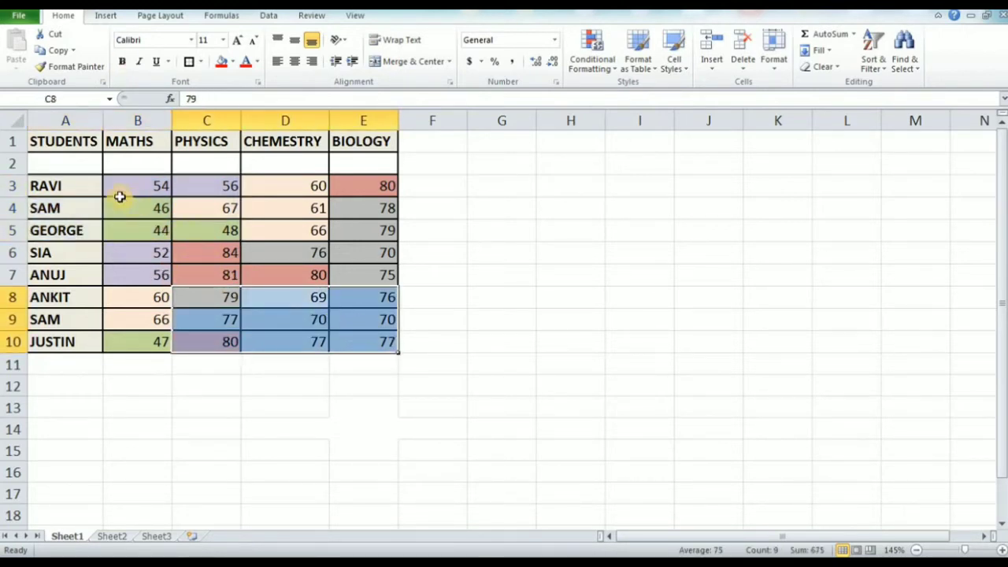
{"action": "left_click", "coordinate": [161, 253]}
{"action": "left_click_drag", "start_coordinate": [65, 188], "coordinate": [193, 224]}
{"action": "left_click", "coordinate": [88, 283]}
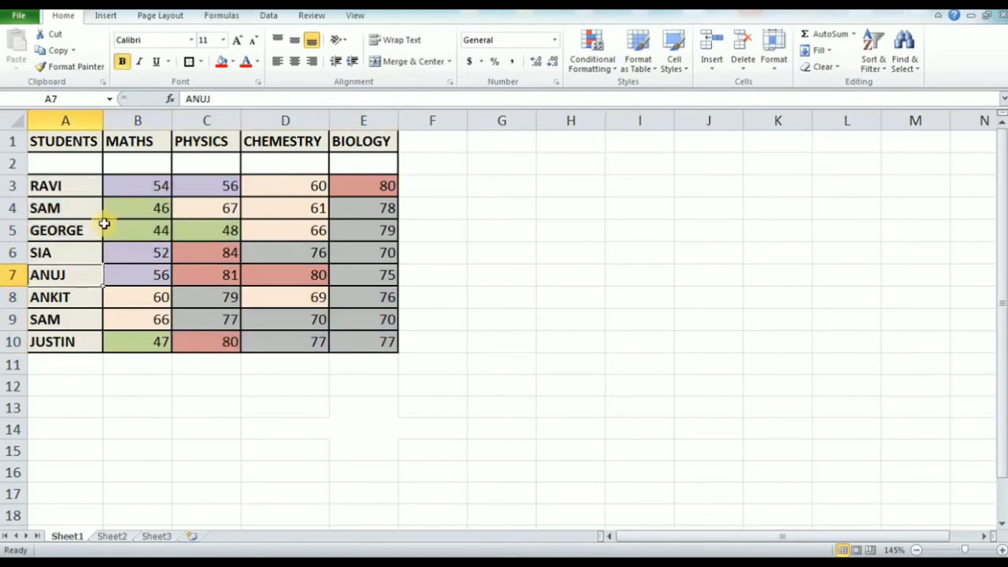
Step: Format the student name in cell A3 with the Algerian font, an underline and font size 8
{"action": "left_click", "coordinate": [74, 193]}
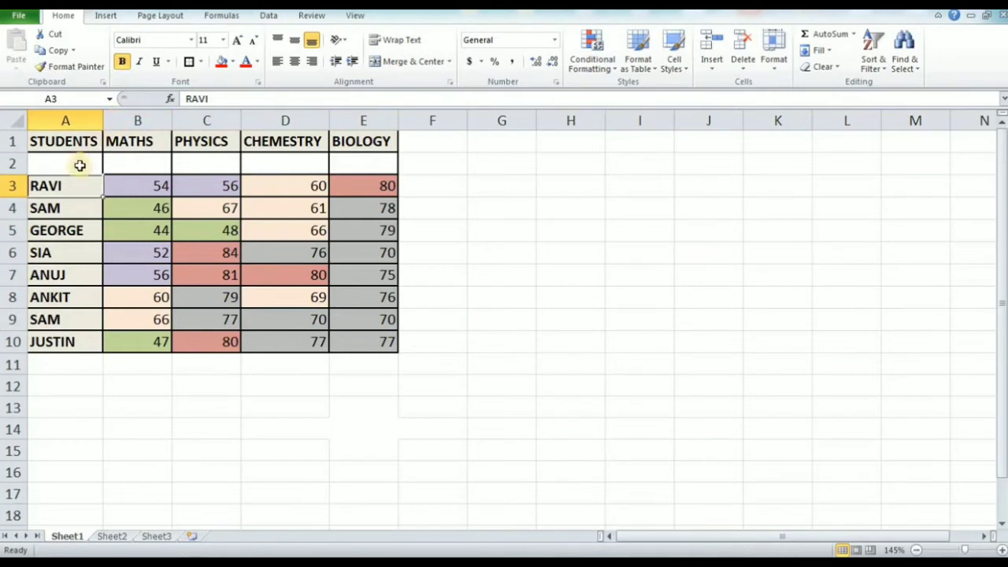
{"action": "left_click", "coordinate": [191, 39]}
{"action": "left_click", "coordinate": [194, 159]}
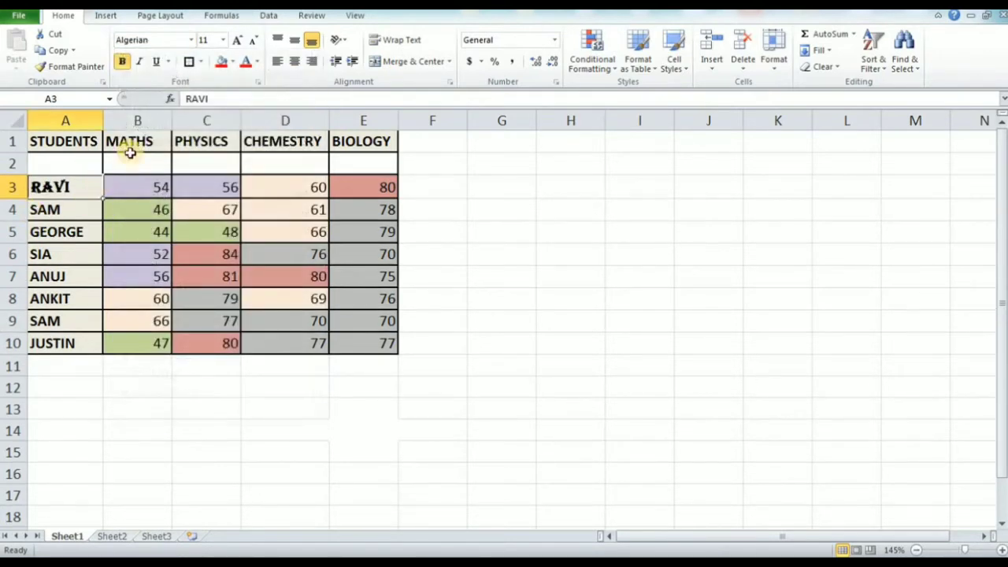
{"action": "key", "text": "ctrl+u"}
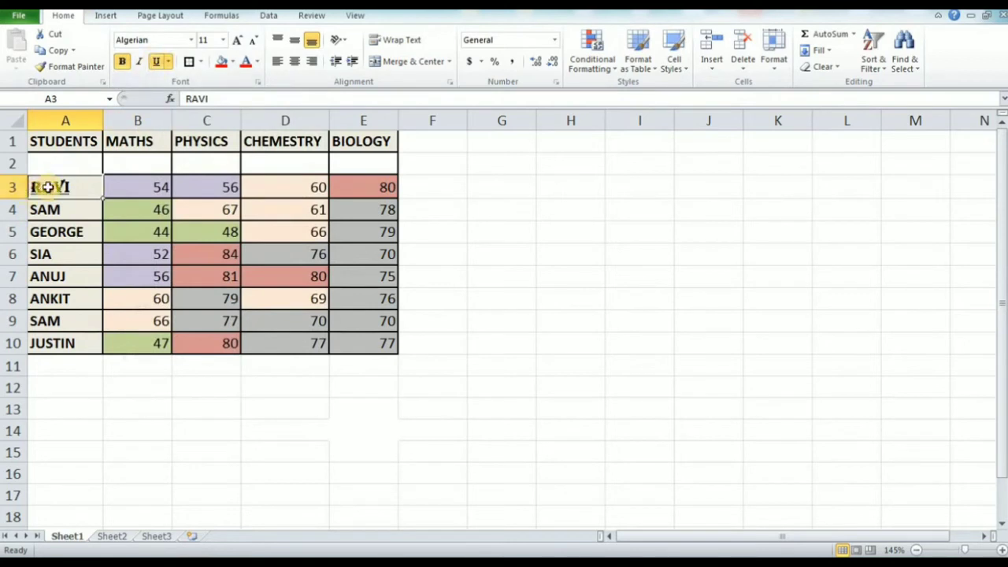
{"action": "left_click", "coordinate": [224, 41]}
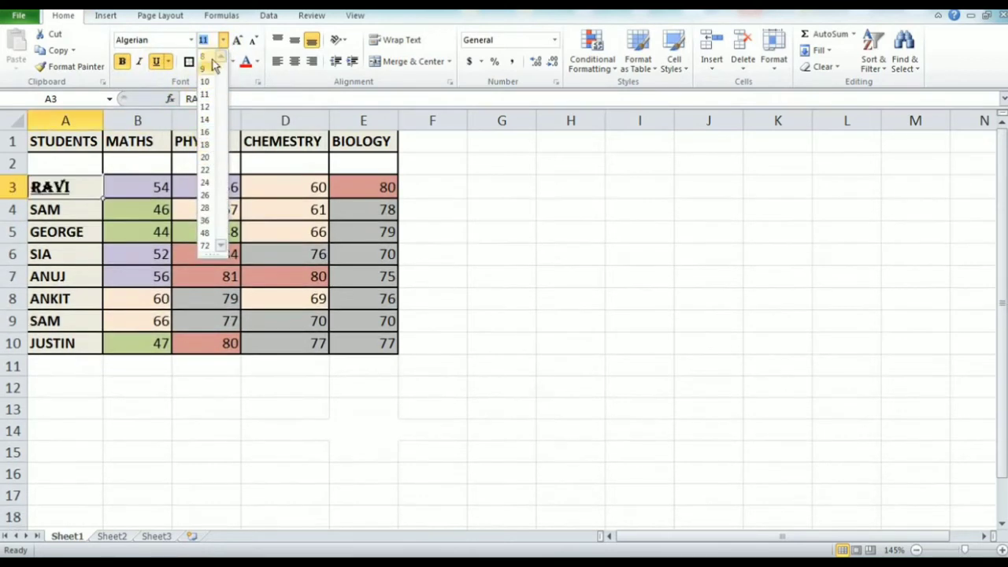
{"action": "left_click", "coordinate": [207, 68]}
{"action": "left_click", "coordinate": [47, 204]}
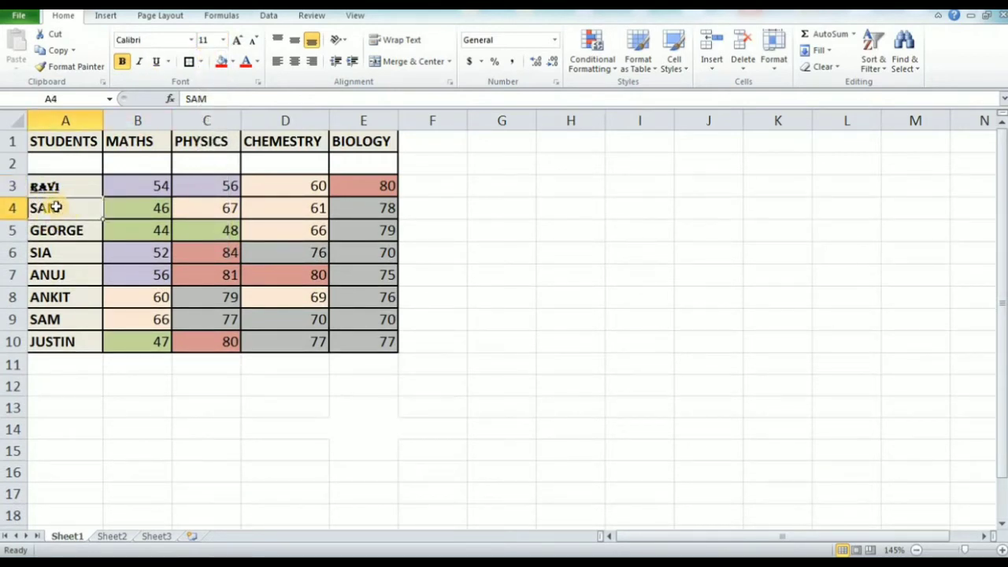
Step: Copy the formatting of cell A3 onto the Biology mark in cell E3 with Format Painter
{"action": "left_click", "coordinate": [71, 194]}
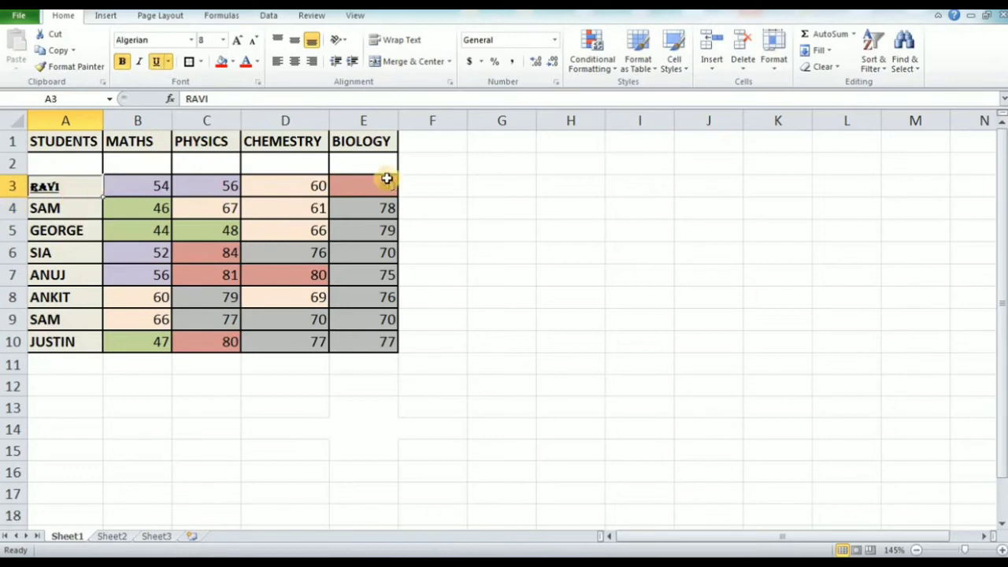
{"action": "left_click", "coordinate": [82, 230]}
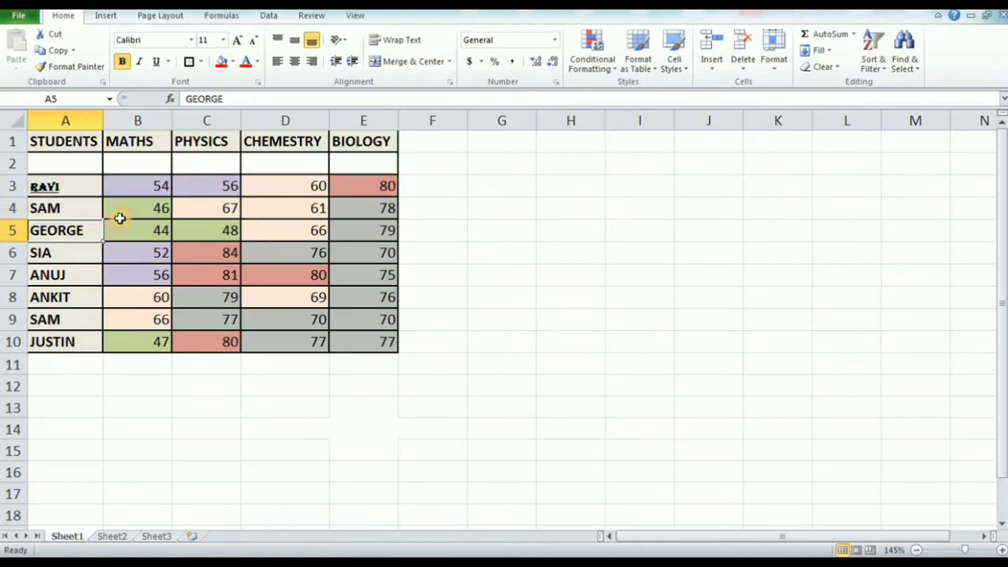
{"action": "left_click", "coordinate": [68, 192]}
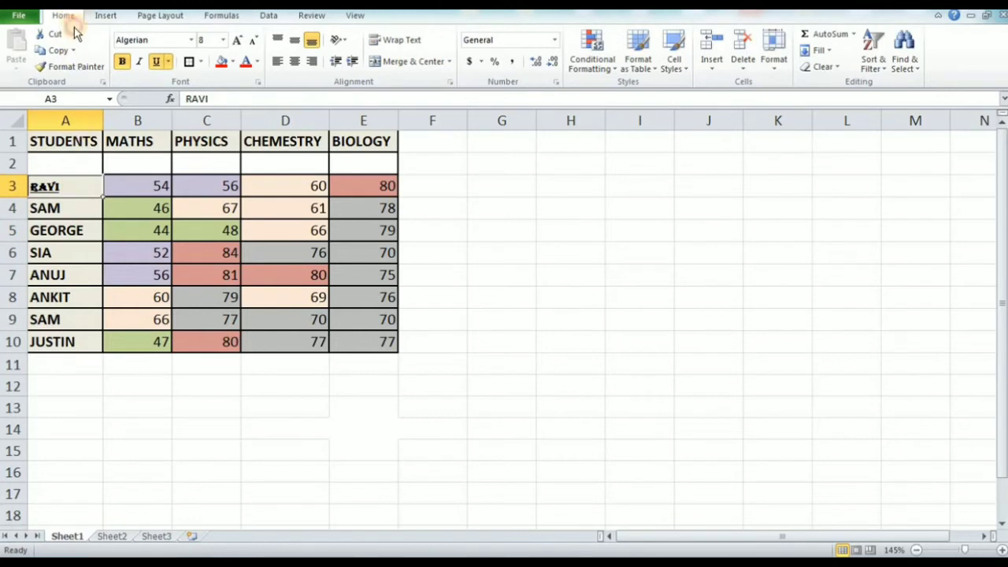
{"action": "left_click", "coordinate": [80, 66]}
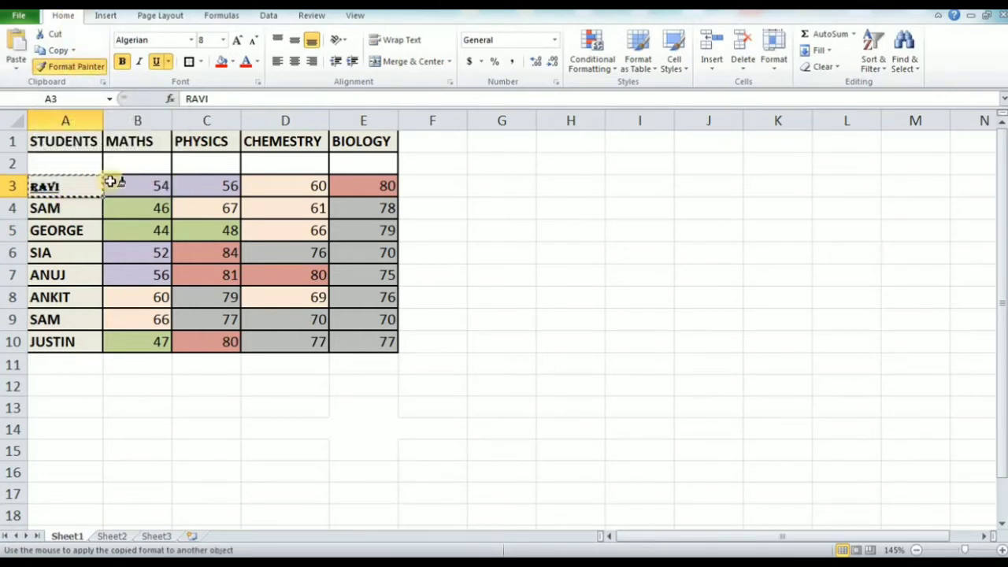
{"action": "left_click", "coordinate": [359, 185]}
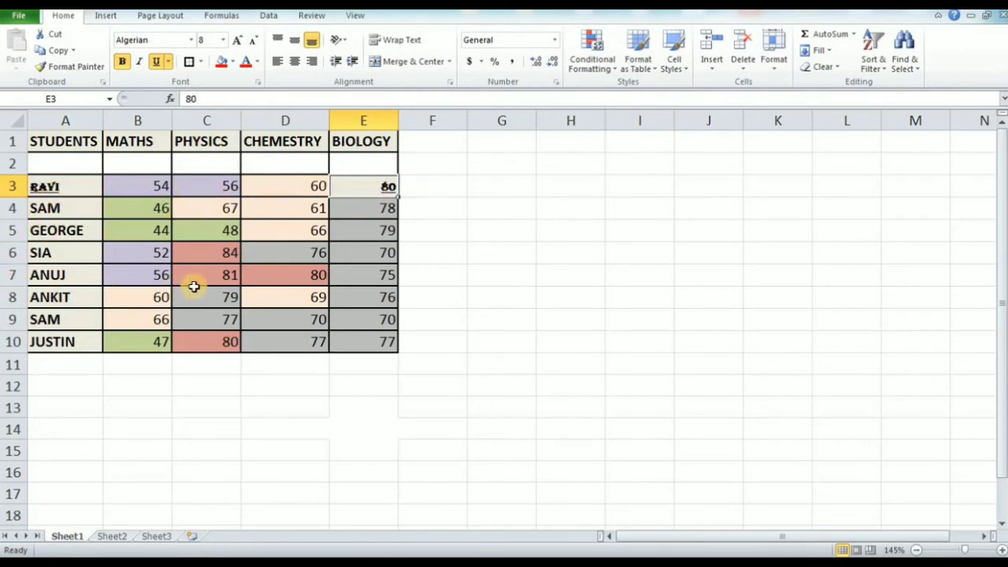
Step: Apply the formatting of cell A3 to the Chemistry mark in cell D4 with Format Painter
{"action": "left_click", "coordinate": [233, 272]}
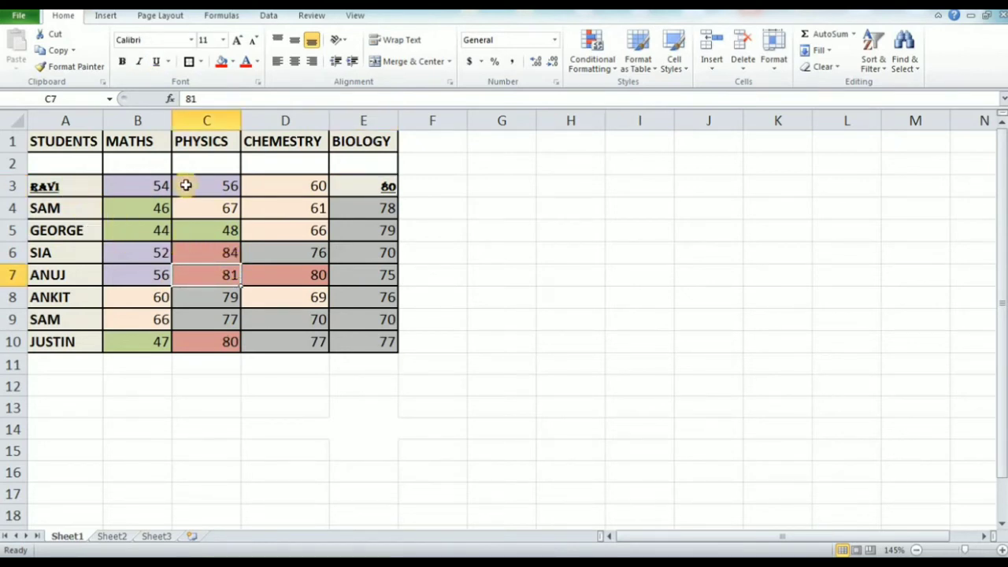
{"action": "left_click", "coordinate": [85, 184]}
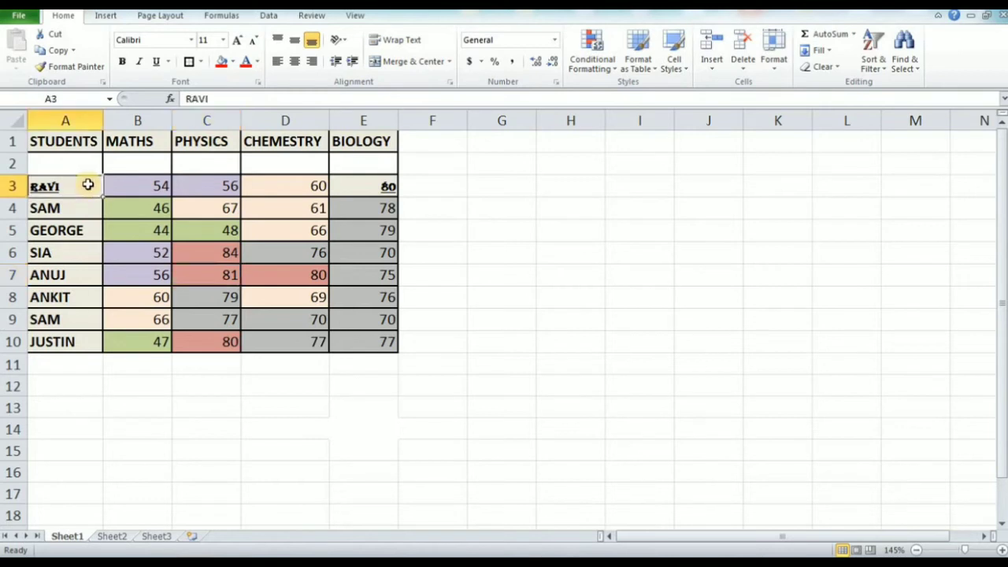
{"action": "left_click", "coordinate": [73, 67]}
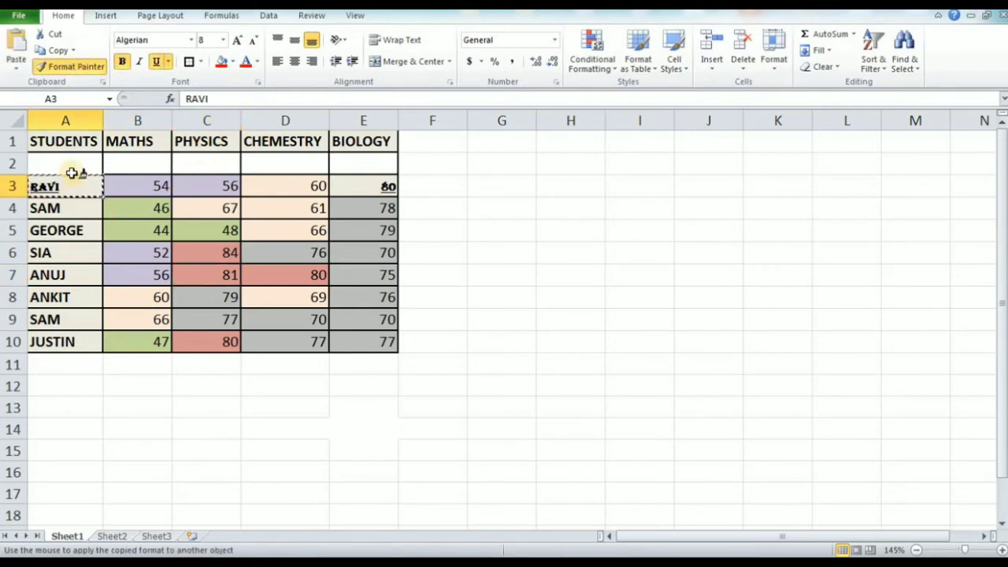
{"action": "left_click", "coordinate": [83, 69]}
{"action": "left_click", "coordinate": [83, 70]}
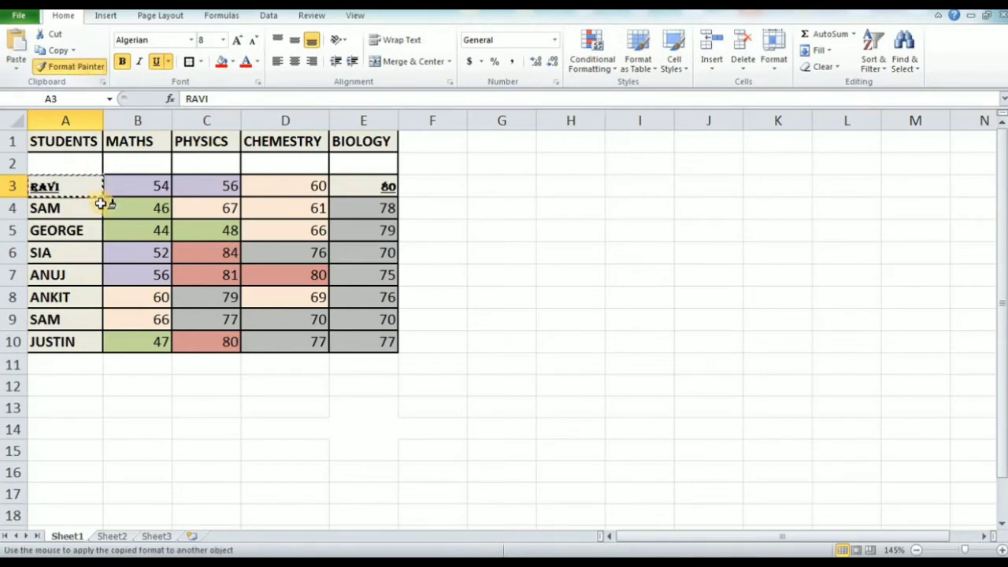
{"action": "left_click", "coordinate": [247, 209]}
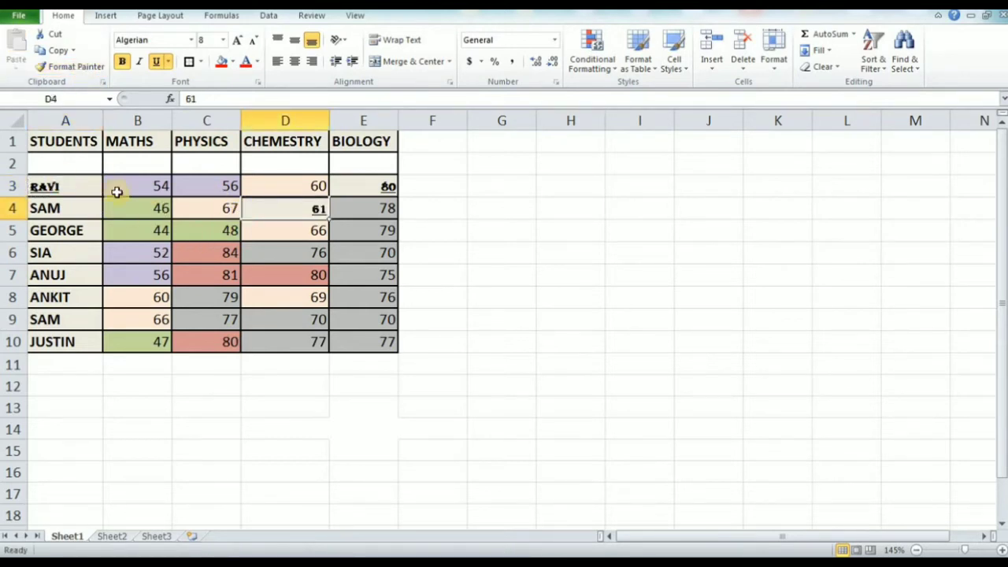
{"action": "left_click", "coordinate": [292, 229]}
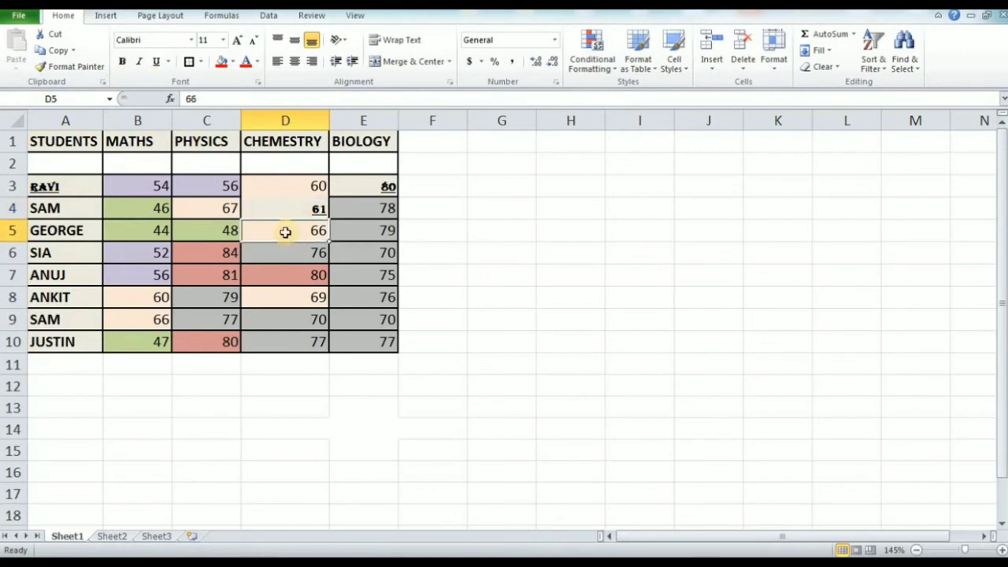
{"action": "left_click", "coordinate": [273, 245]}
{"action": "left_click", "coordinate": [270, 237]}
{"action": "left_click", "coordinate": [182, 239]}
{"action": "left_click", "coordinate": [288, 245]}
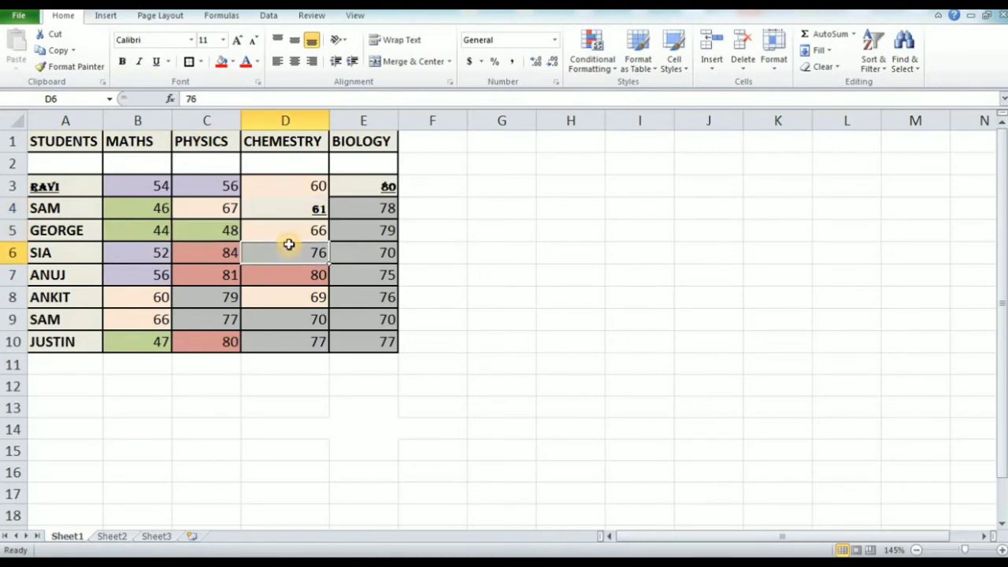
{"action": "left_click", "coordinate": [196, 268]}
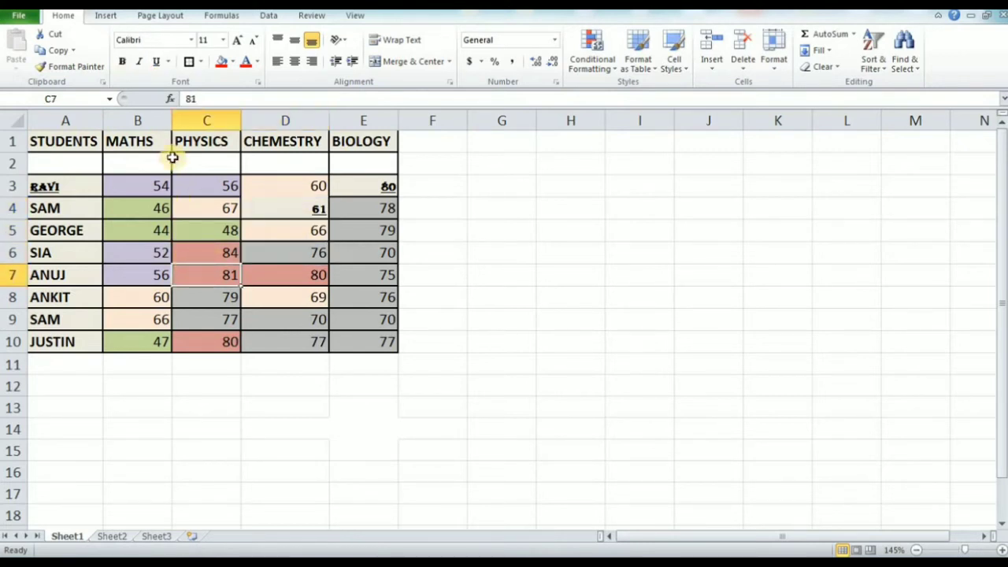
{"action": "left_click", "coordinate": [75, 186]}
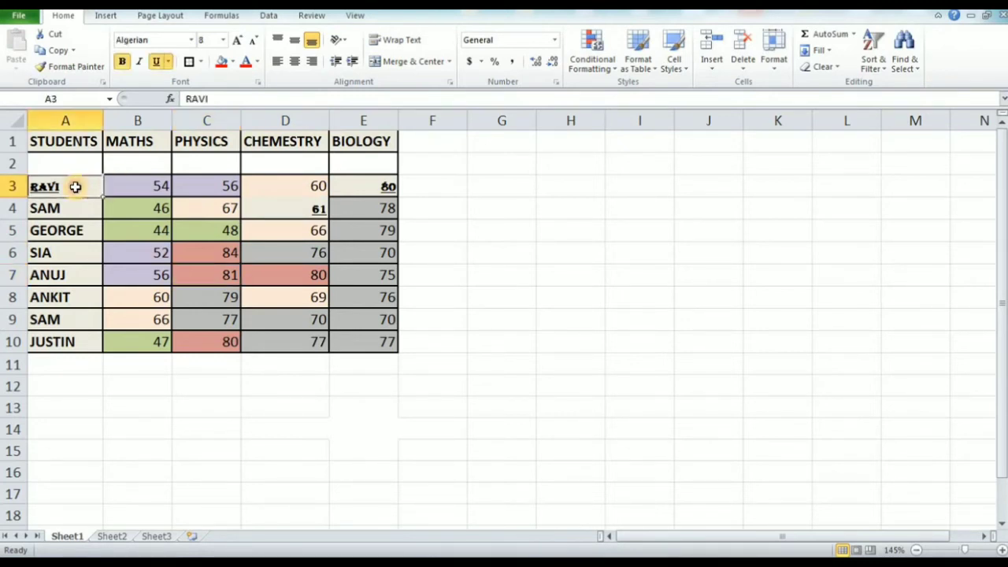
{"action": "left_click", "coordinate": [83, 67]}
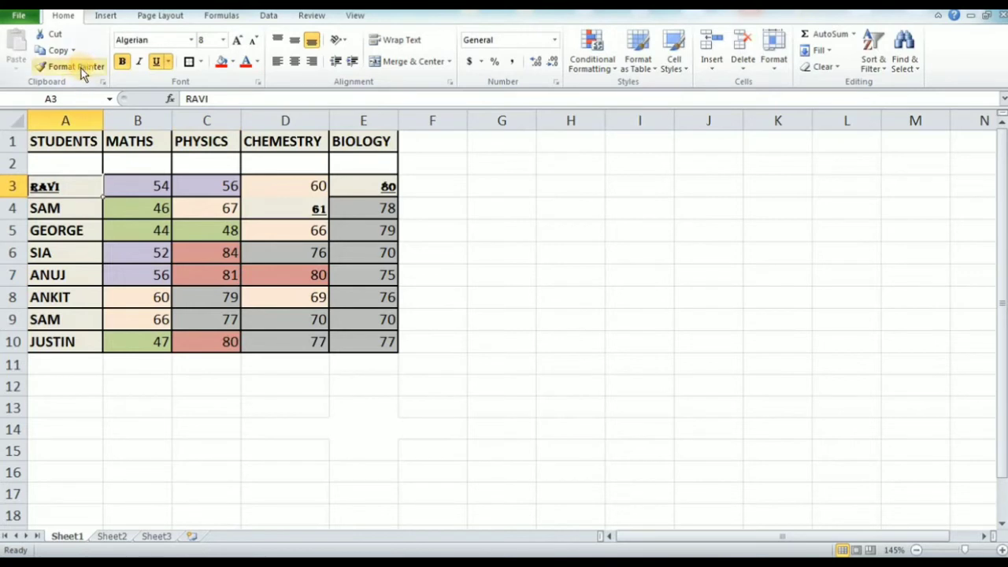
{"action": "left_click", "coordinate": [81, 68]}
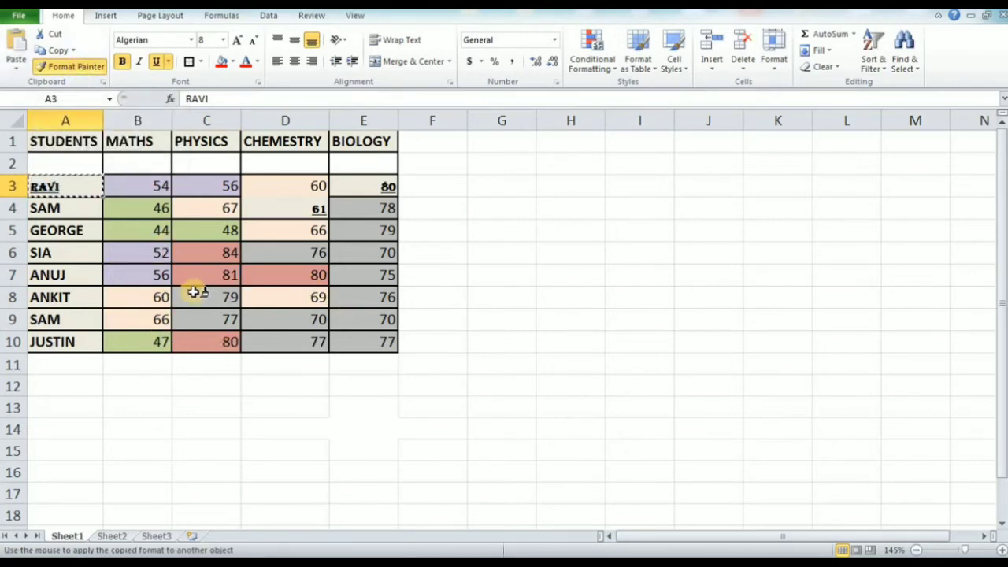
{"action": "left_click", "coordinate": [83, 68]}
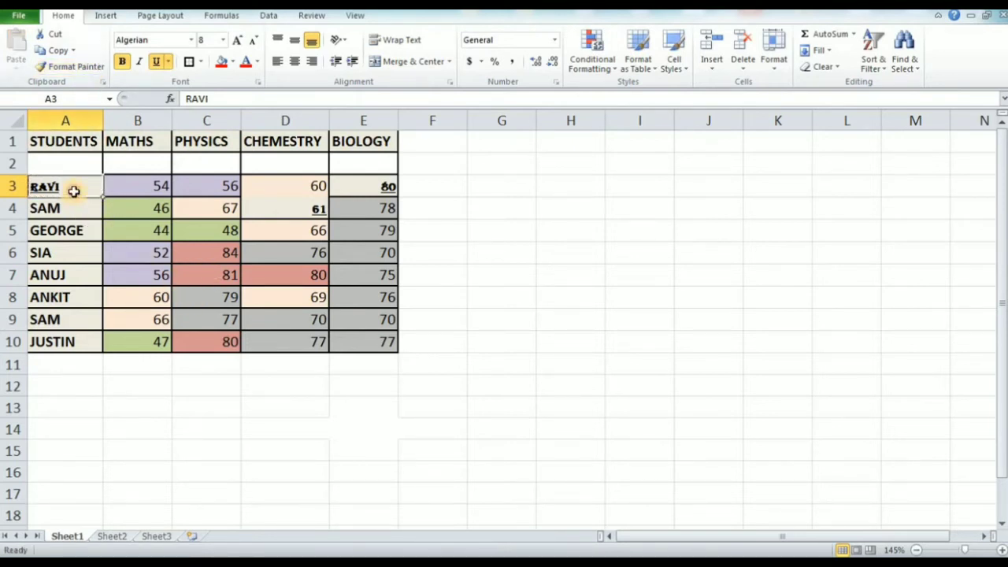
Step: Copy cell A3's formatting repeatedly with Format Painter kept on, onto cells B5, C5, C6, B7, B8, C8, C9, D8 and D7
{"action": "left_click", "coordinate": [67, 73]}
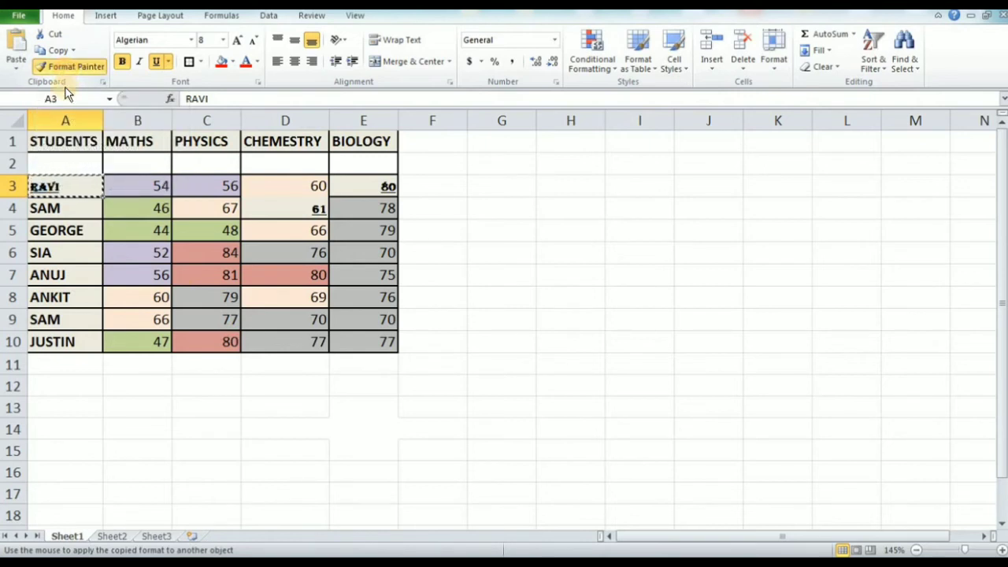
{"action": "left_click", "coordinate": [132, 230]}
{"action": "left_click", "coordinate": [209, 230]}
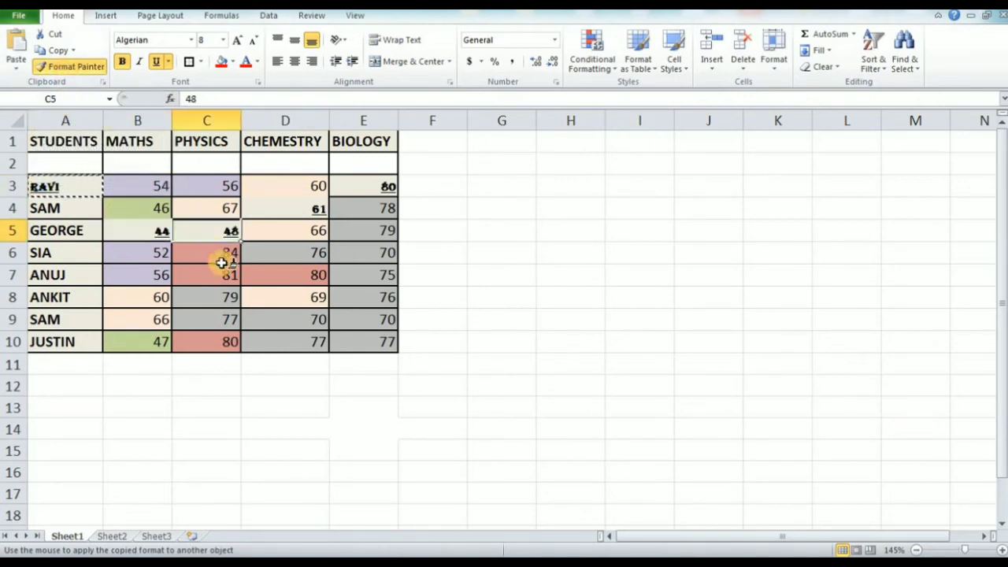
{"action": "left_click", "coordinate": [222, 258]}
{"action": "left_click", "coordinate": [142, 277]}
{"action": "left_click", "coordinate": [142, 298]}
{"action": "left_click", "coordinate": [218, 303]}
{"action": "left_click", "coordinate": [221, 319]}
{"action": "left_click", "coordinate": [275, 298]}
{"action": "left_click", "coordinate": [275, 276]}
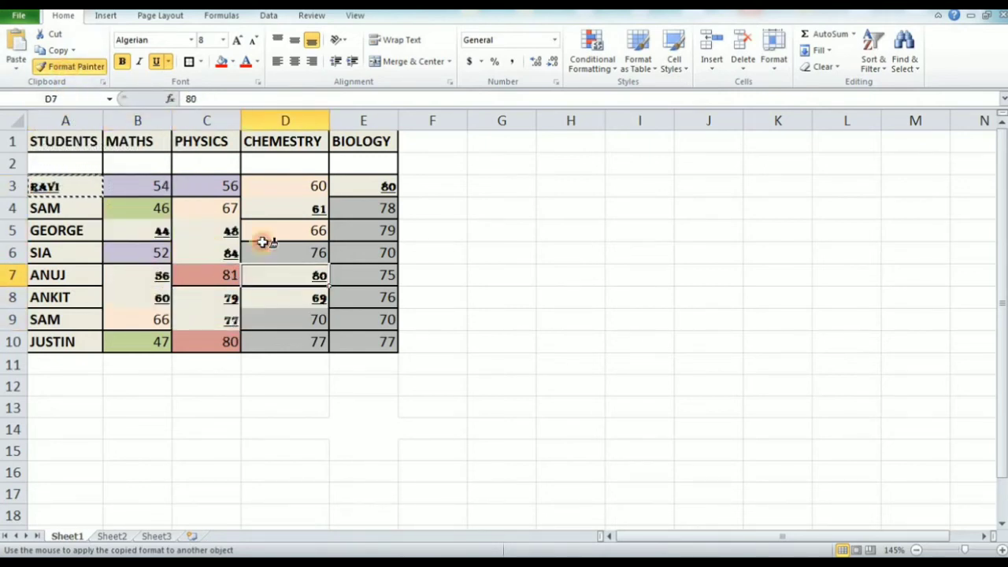
Step: Continue painting cell A3's formatting onto cells D5, E6, E8, E10 and D10
{"action": "left_click", "coordinate": [265, 233]}
{"action": "left_click", "coordinate": [355, 252]}
{"action": "left_click", "coordinate": [359, 298]}
{"action": "left_click", "coordinate": [348, 343]}
{"action": "left_click", "coordinate": [255, 337]}
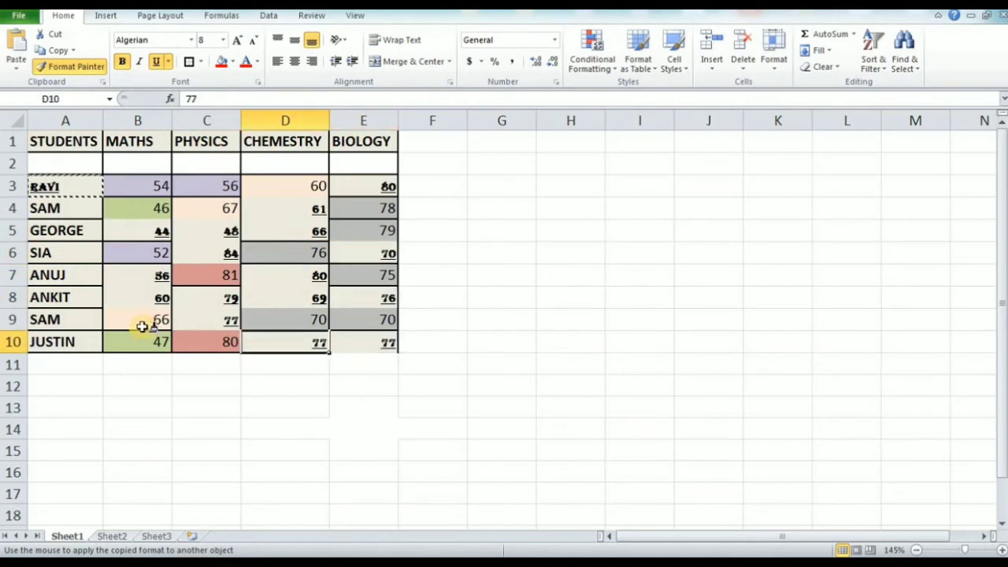
Step: Delete the Chemistry mark in cell D10 and end Format Painter
{"action": "key", "text": "Delete"}
{"action": "left_click", "coordinate": [544, 372]}
{"action": "left_click", "coordinate": [173, 278]}
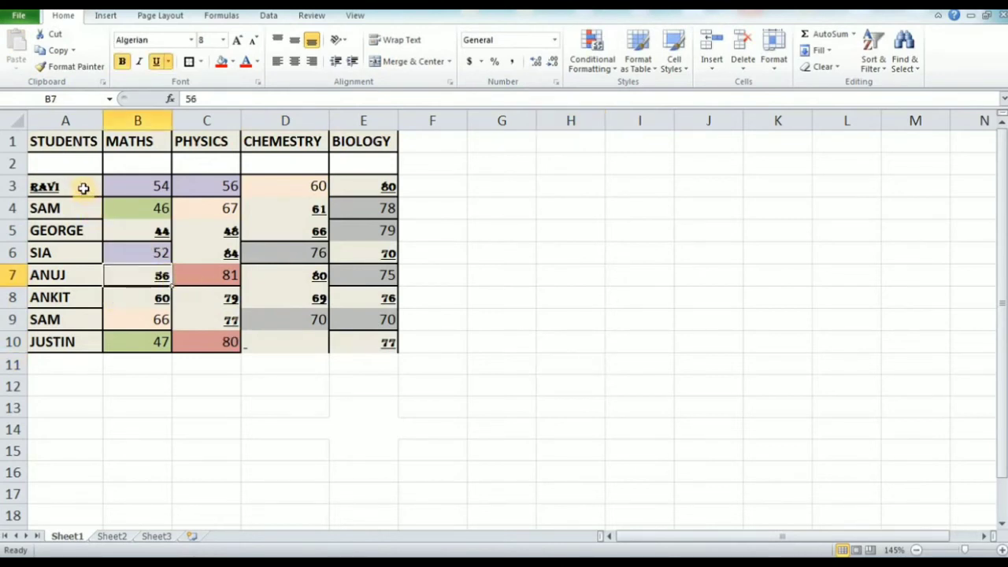
{"action": "left_click_drag", "start_coordinate": [83, 188], "coordinate": [181, 234]}
{"action": "left_click_drag", "start_coordinate": [234, 293], "coordinate": [343, 345]}
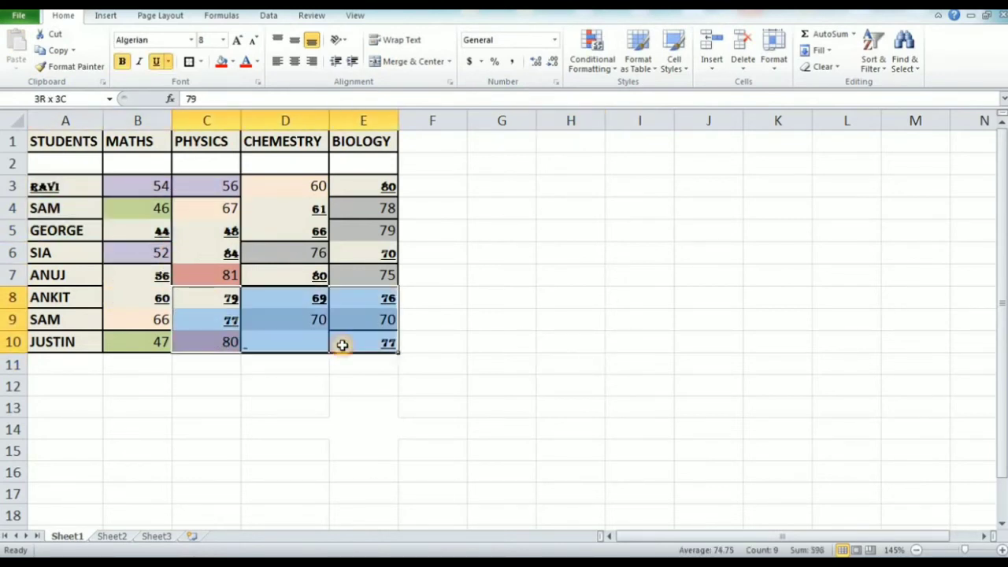
{"action": "left_click", "coordinate": [162, 230]}
{"action": "left_click_drag", "start_coordinate": [73, 189], "coordinate": [178, 225]}
{"action": "left_click", "coordinate": [177, 226]}
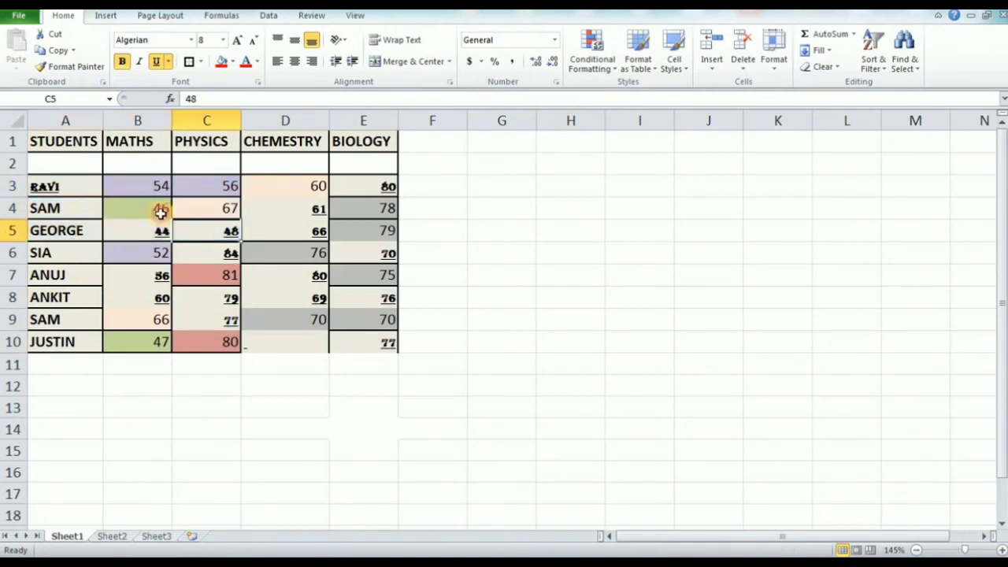
Step: Copy the formatting of the range A3:C5 onto the range C8:E10 with Format Painter
{"action": "left_click_drag", "start_coordinate": [88, 195], "coordinate": [173, 229]}
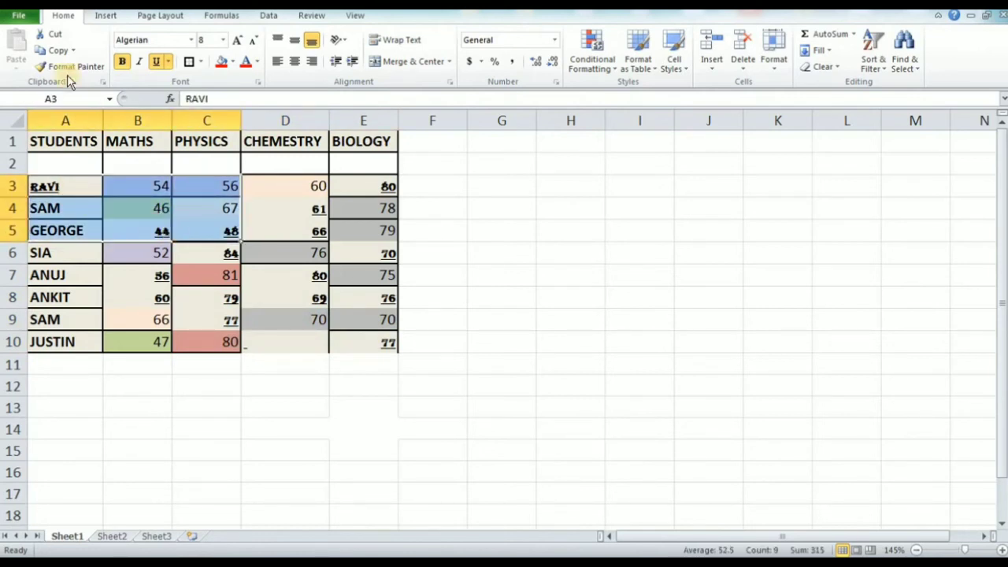
{"action": "double_click", "coordinate": [69, 69]}
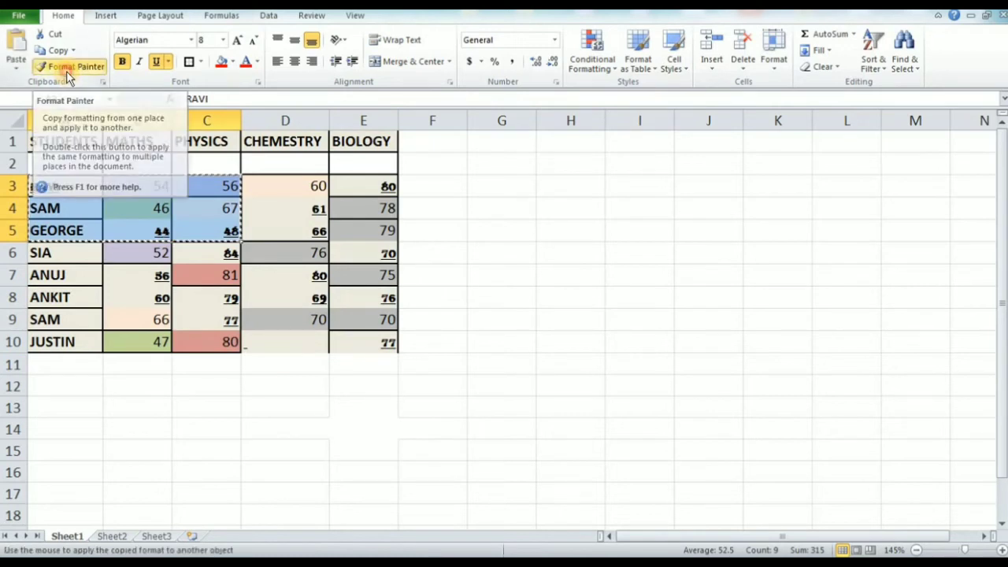
{"action": "left_click", "coordinate": [203, 301]}
{"action": "left_click_drag", "start_coordinate": [202, 302], "coordinate": [331, 346]}
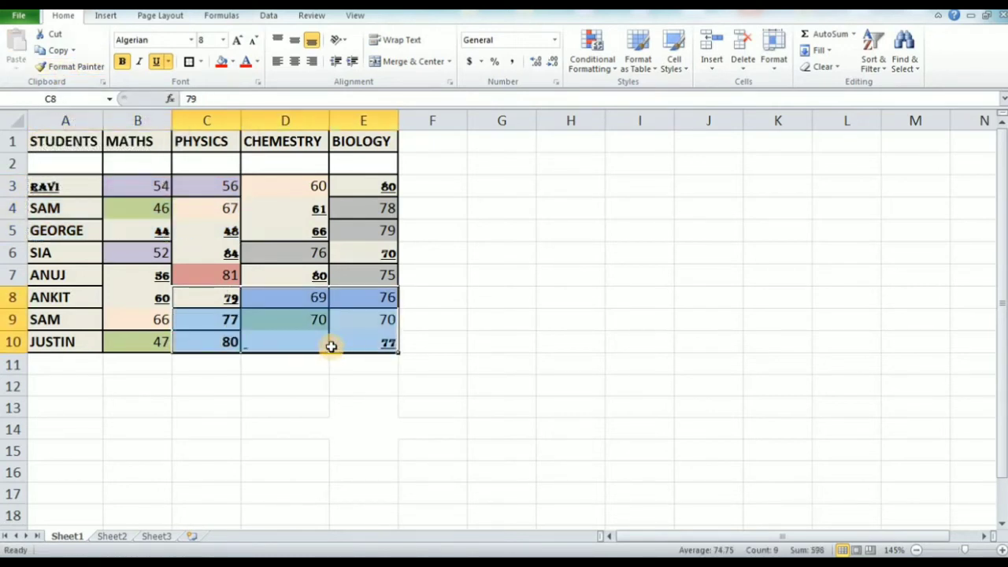
{"action": "left_click", "coordinate": [437, 326]}
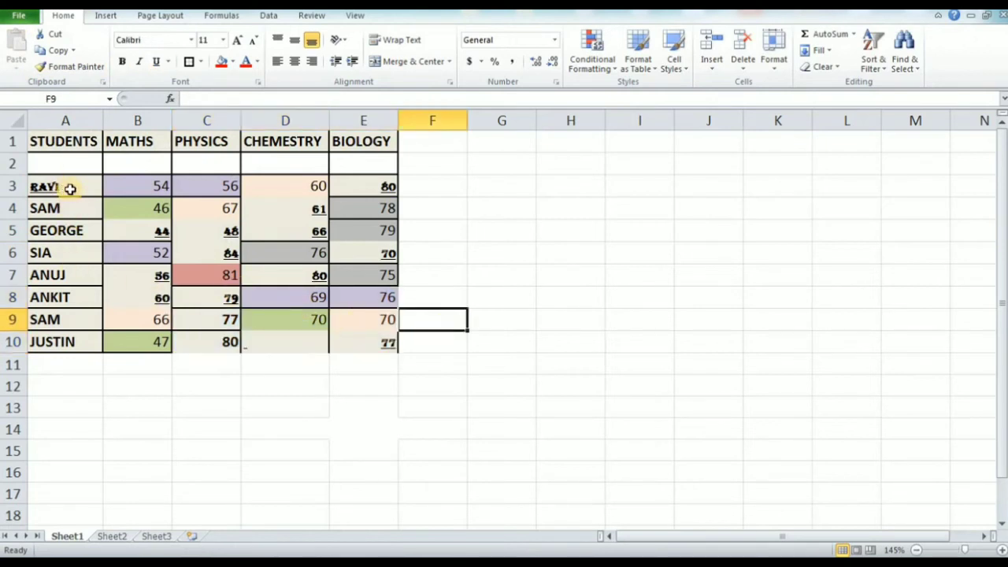
Step: Apply the formatting of the range A3:C5 to the range A8:C10 with Format Painter
{"action": "left_click_drag", "start_coordinate": [67, 188], "coordinate": [176, 229]}
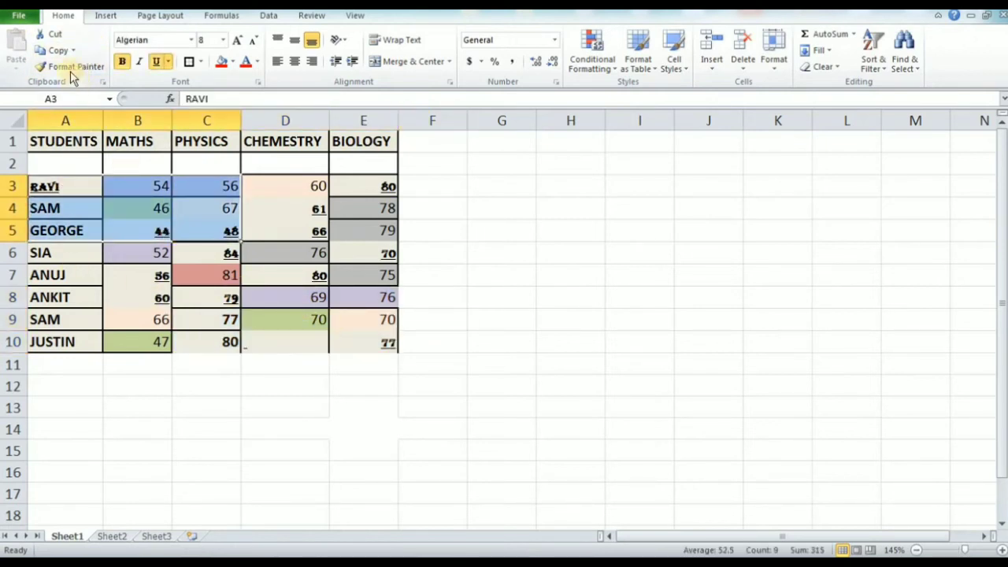
{"action": "left_click", "coordinate": [70, 66]}
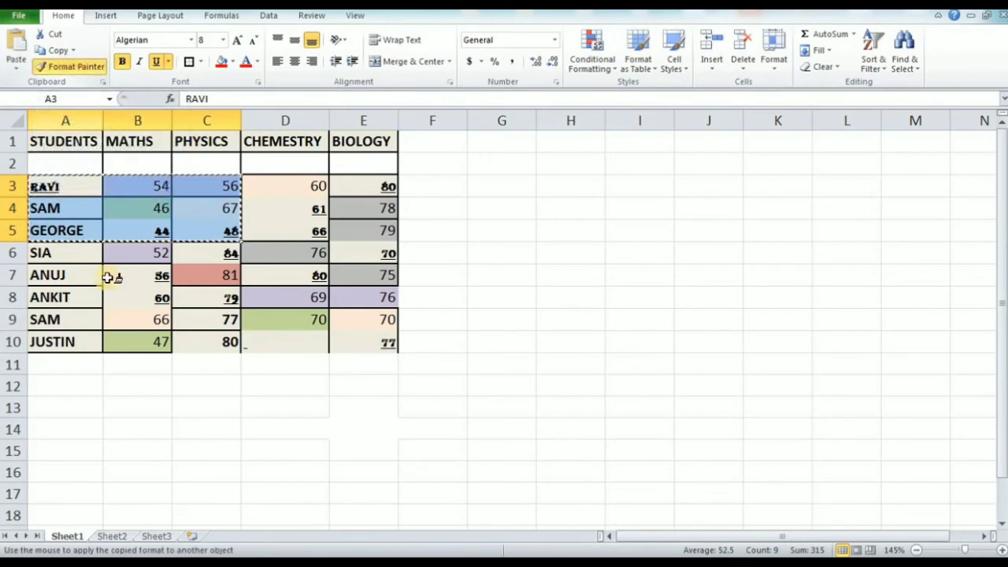
{"action": "left_click_drag", "start_coordinate": [61, 293], "coordinate": [189, 342]}
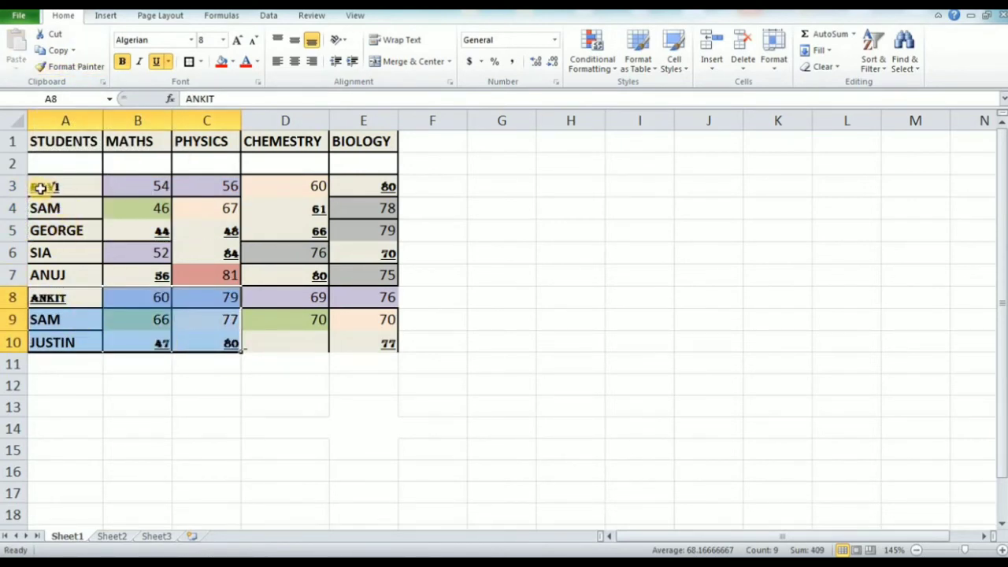
{"action": "left_click", "coordinate": [123, 298]}
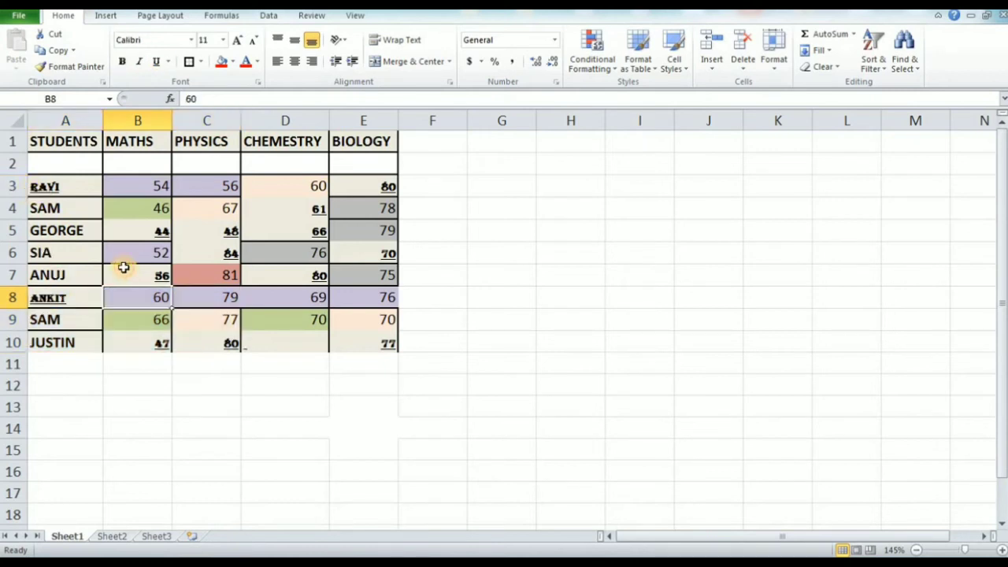
{"action": "left_click", "coordinate": [117, 280]}
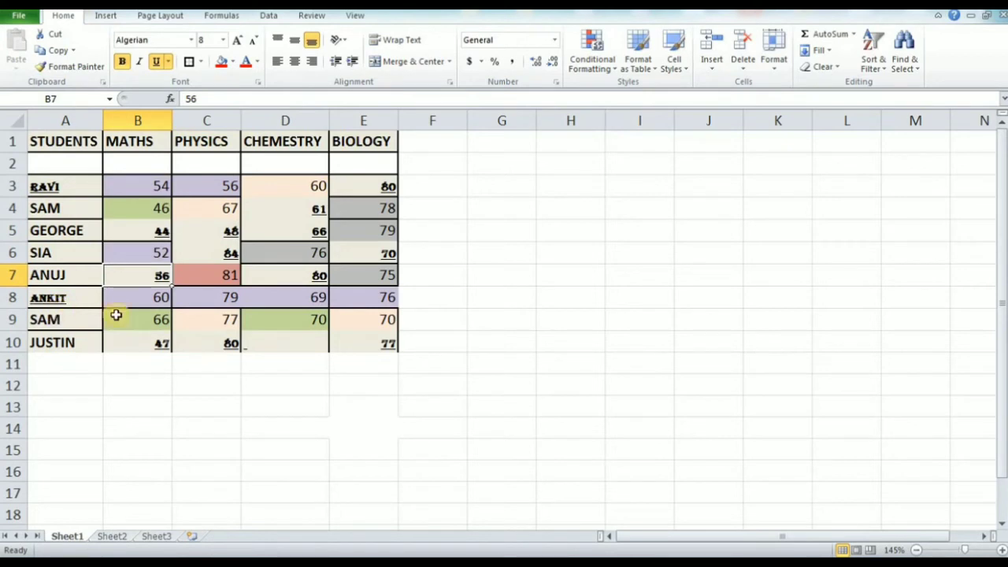
{"action": "left_click", "coordinate": [294, 298]}
{"action": "left_click", "coordinate": [298, 237]}
{"action": "left_click", "coordinate": [287, 193]}
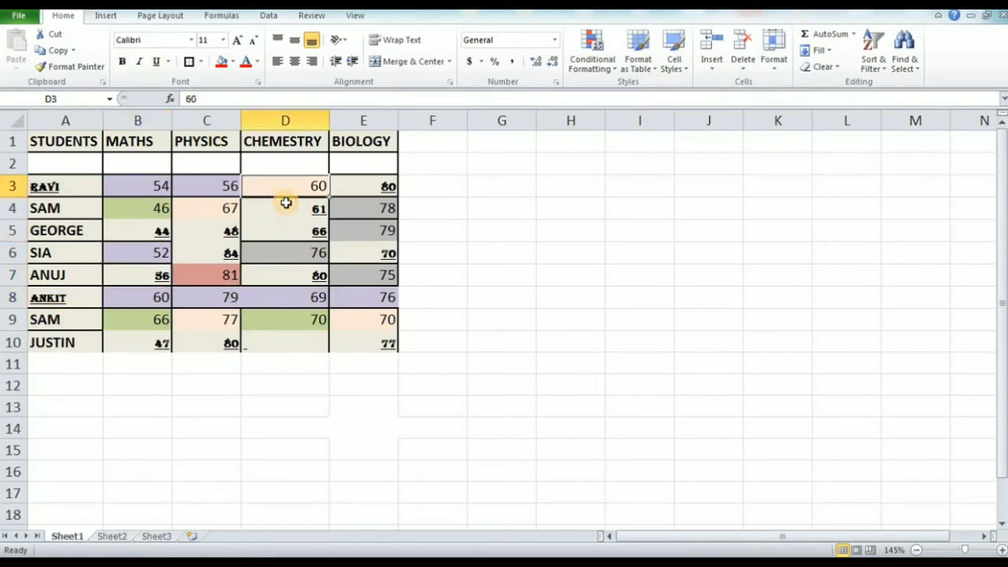
{"action": "left_click", "coordinate": [282, 210]}
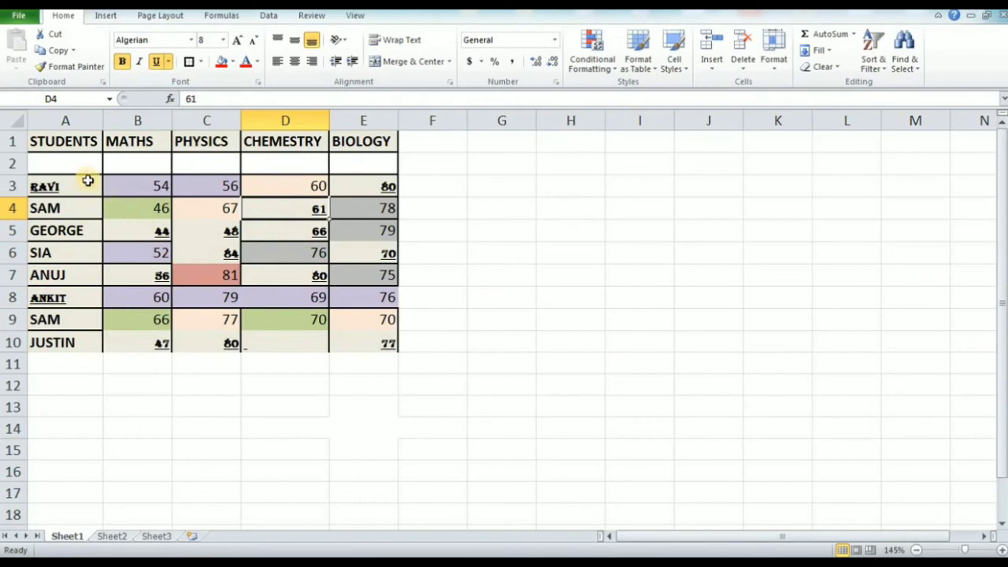
{"action": "left_click_drag", "start_coordinate": [88, 181], "coordinate": [368, 348]}
{"action": "left_click", "coordinate": [163, 212]}
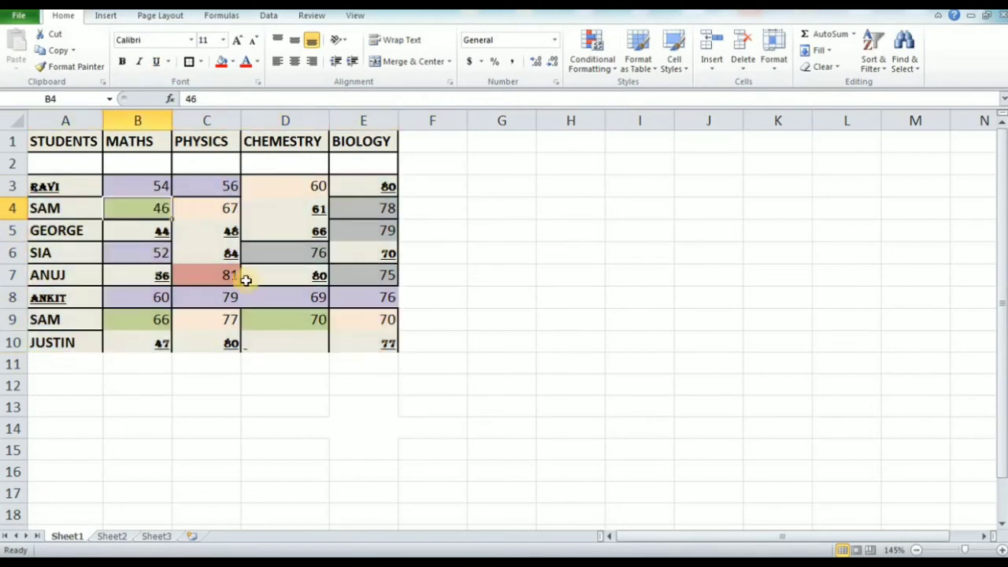
{"action": "left_click", "coordinate": [263, 274]}
Step: Copy the formatting of cell A3 onto the Maths mark in cell B4 with Format Painter
{"action": "left_click", "coordinate": [82, 189]}
{"action": "key", "text": "alt"}
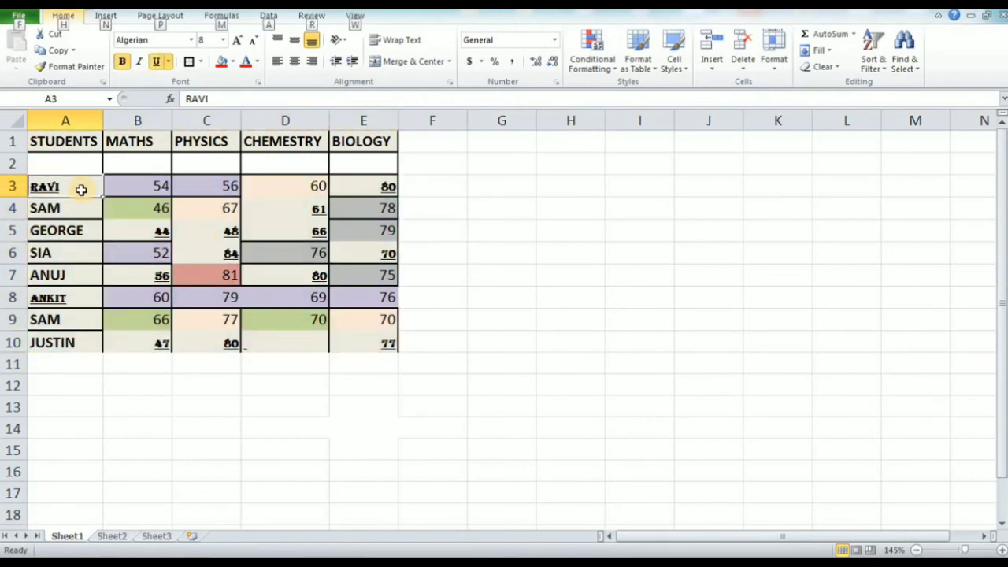
{"action": "key", "text": "h"}
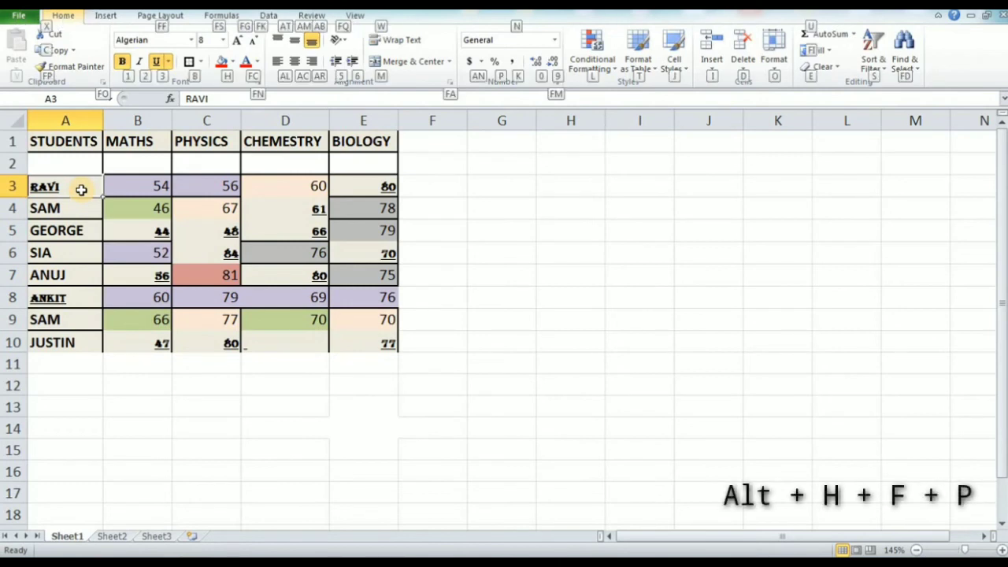
{"action": "key", "text": "f"}
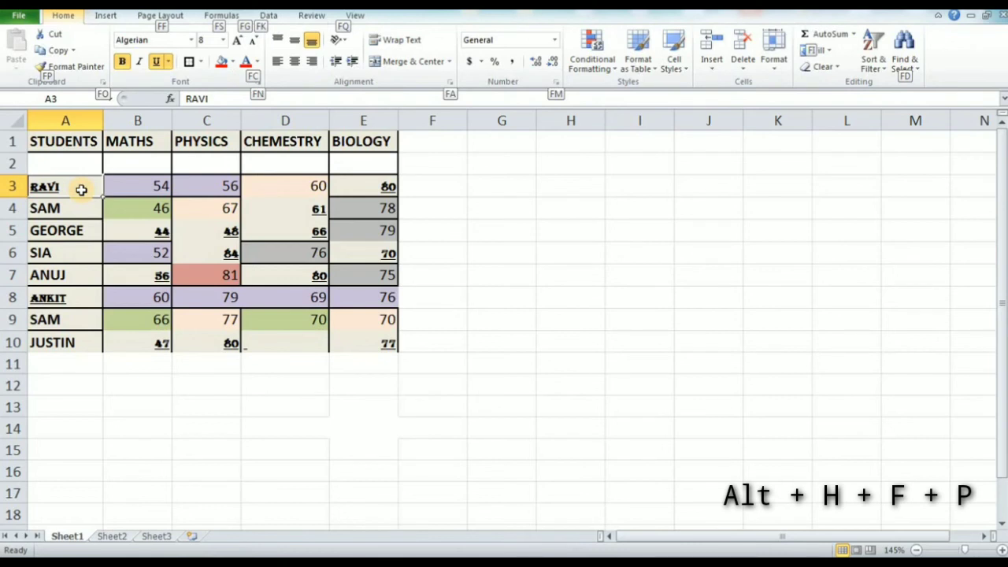
{"action": "key", "text": "p"}
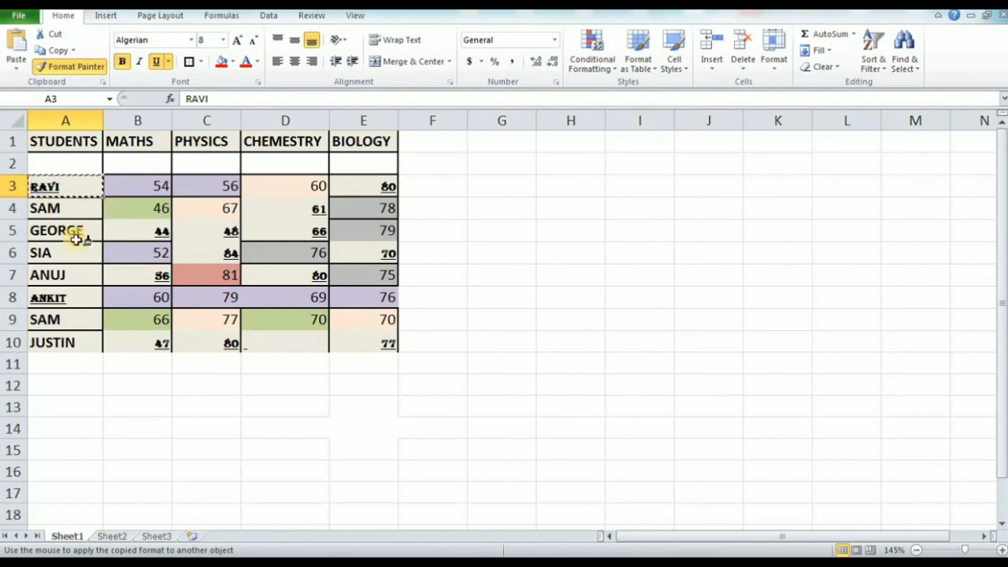
{"action": "left_click", "coordinate": [128, 213]}
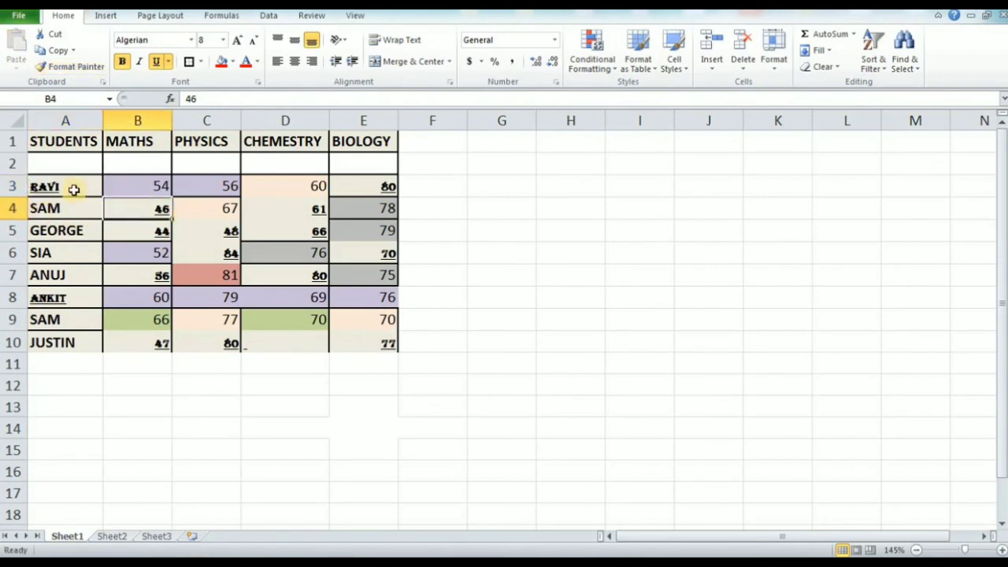
Step: Copy the formatting of the range A3:C5 onto the last three students' names, Maths and Physics marks in A8:C10 with Format Painter
{"action": "left_click_drag", "start_coordinate": [68, 189], "coordinate": [193, 231]}
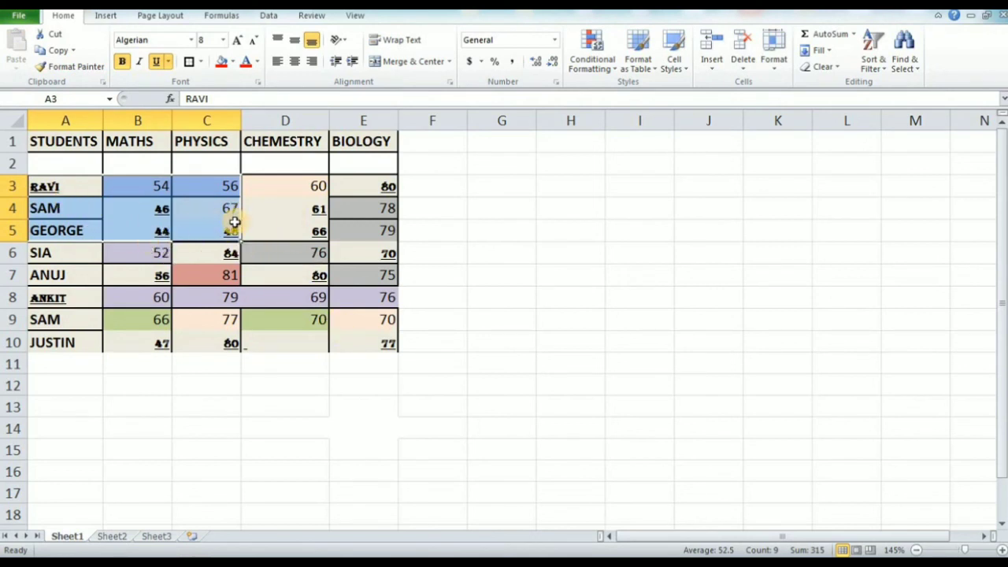
{"action": "key", "text": "alt+h"}
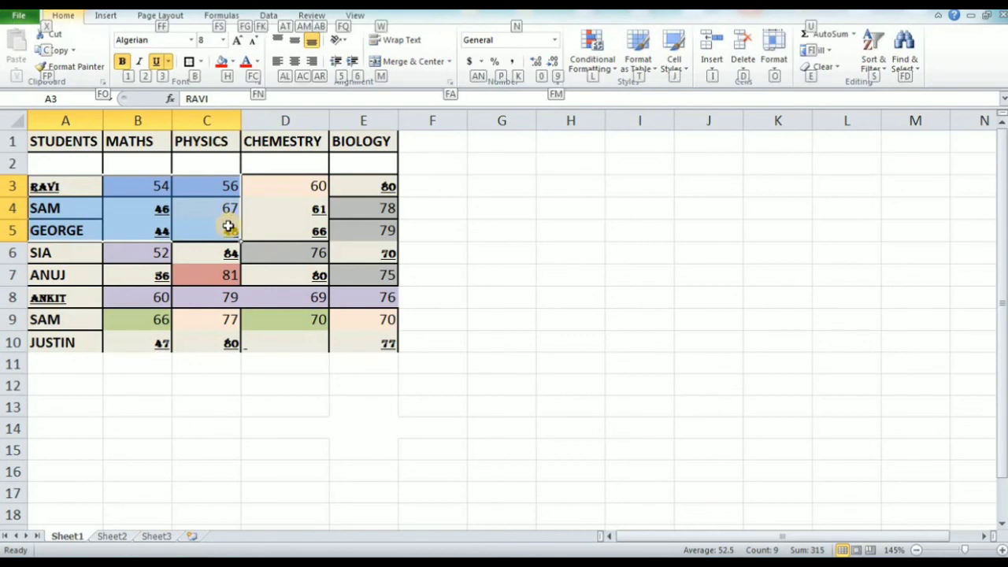
{"action": "key", "text": "f"}
{"action": "key", "text": "p"}
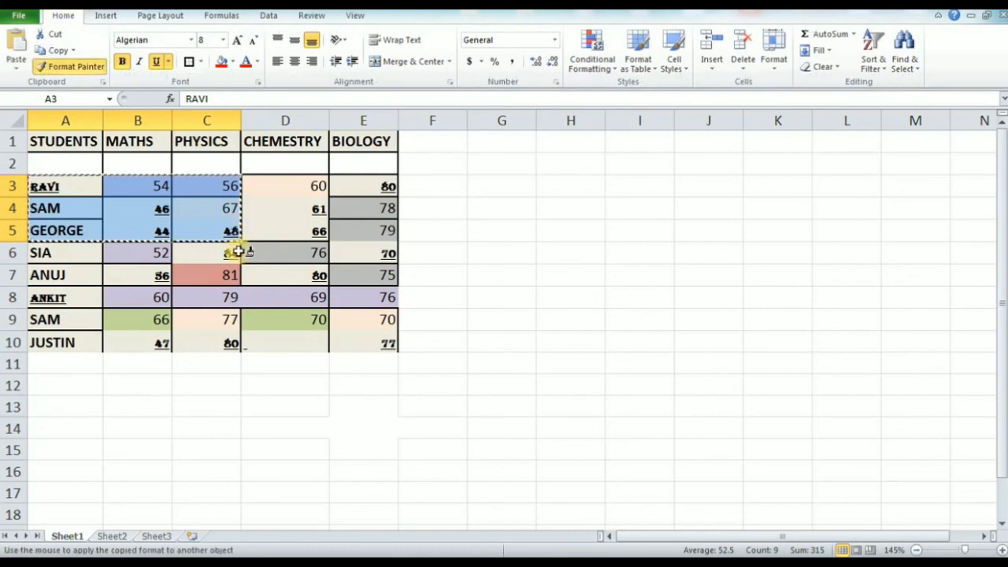
{"action": "left_click_drag", "start_coordinate": [83, 299], "coordinate": [182, 342]}
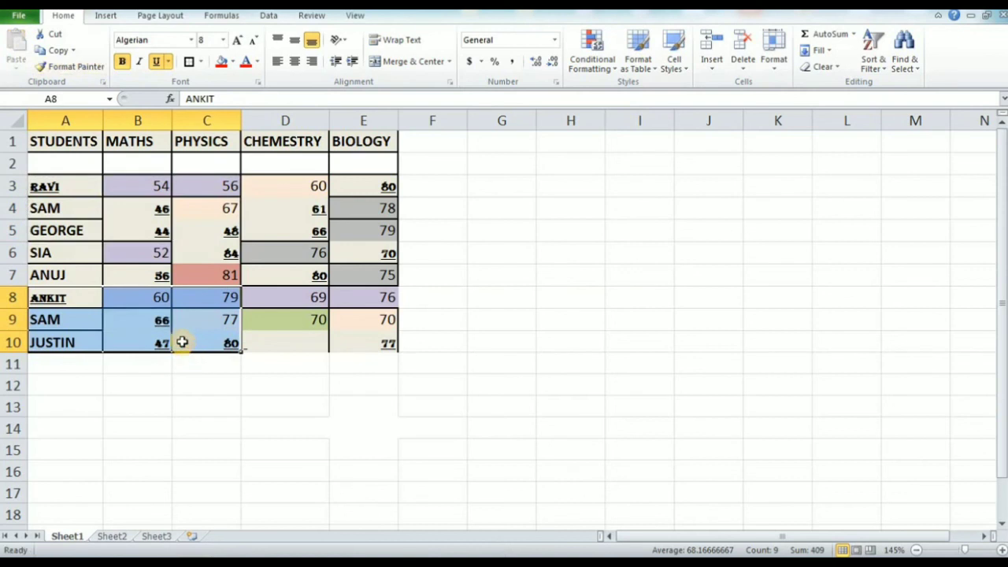
{"action": "left_click", "coordinate": [306, 272]}
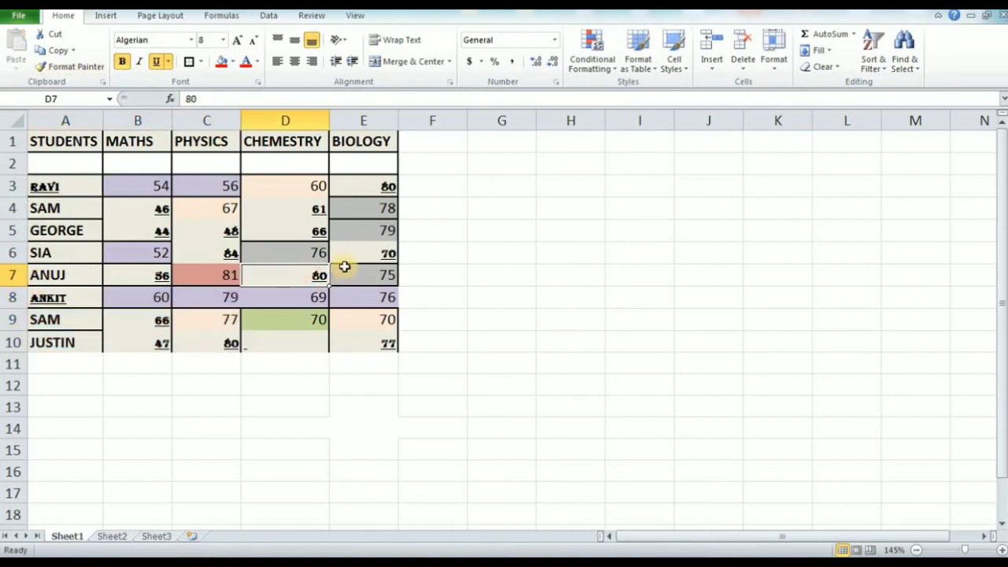